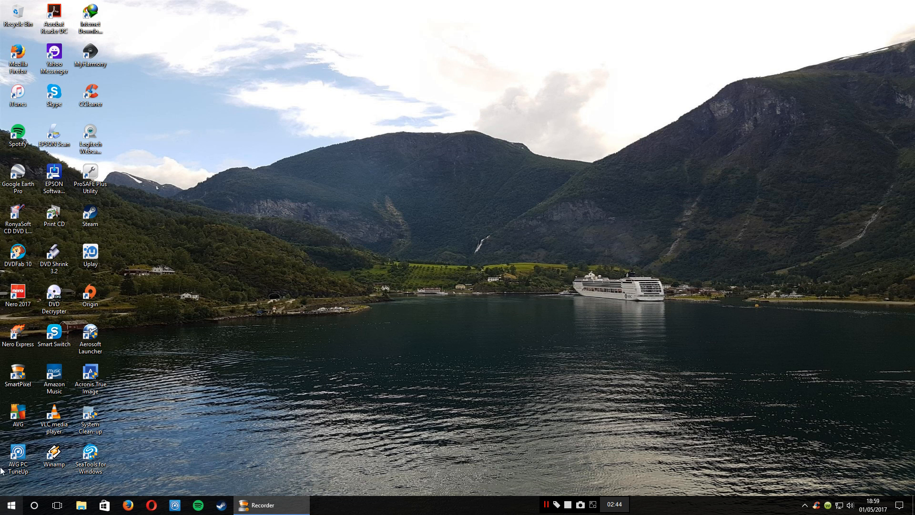
Step: Look through the installed Acronis utilities in the Windows program list, then return to the desktop
left_click(10, 508)
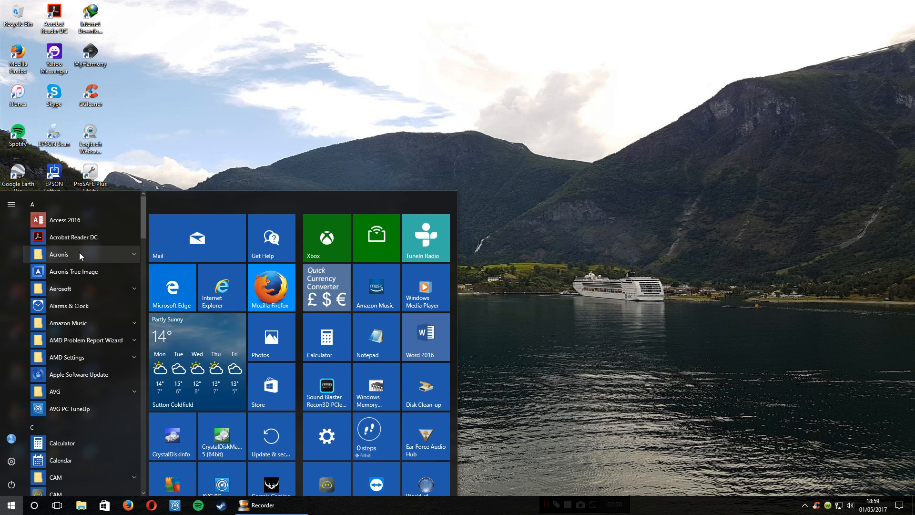
left_click(117, 253)
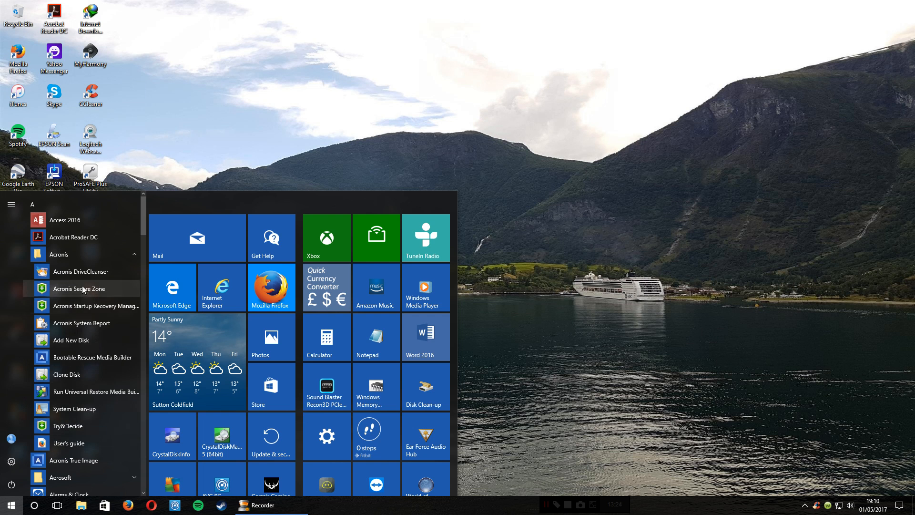
left_click(78, 257)
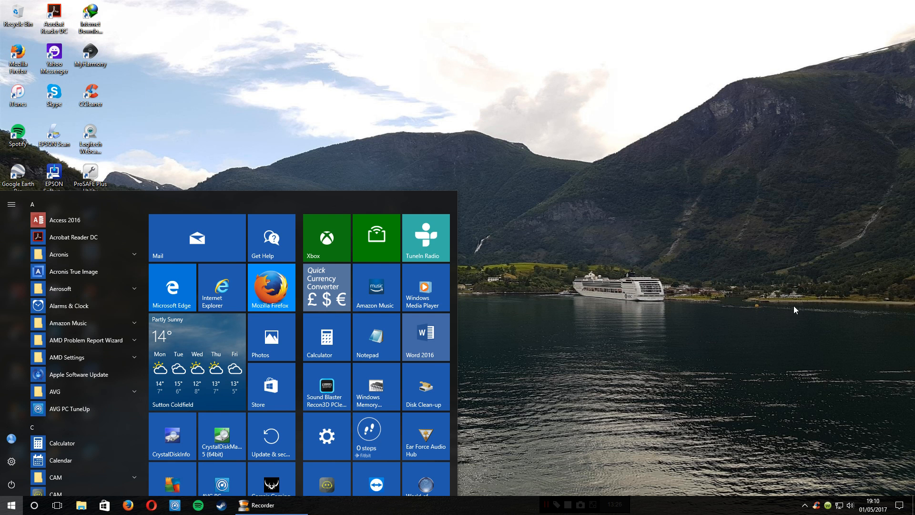
left_click(782, 286)
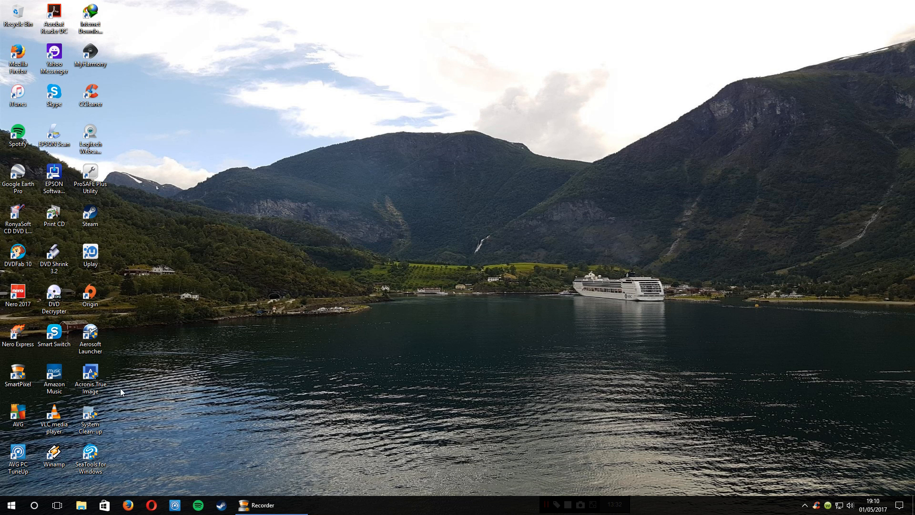
Step: Run System Clean-up, inspect the System Components and Hard Disk Free Space entries, and cancel without cleaning
double_click(87, 413)
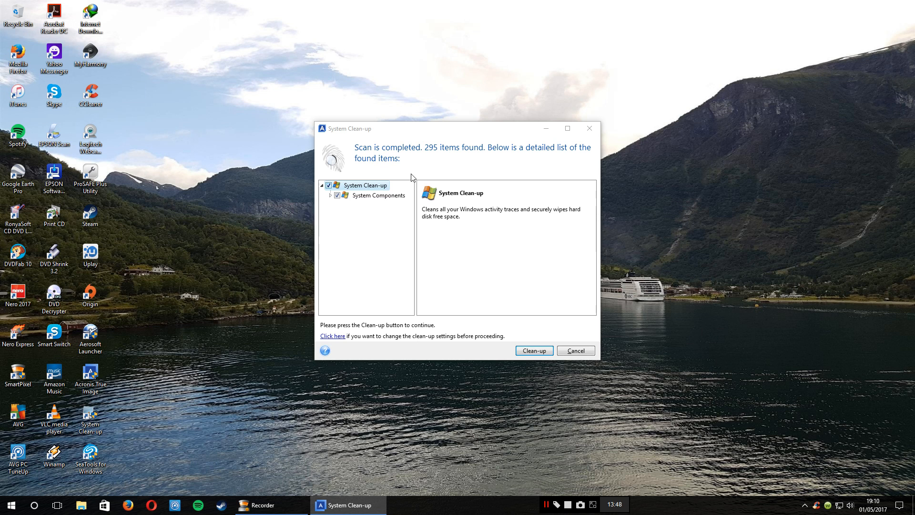
left_click(330, 195)
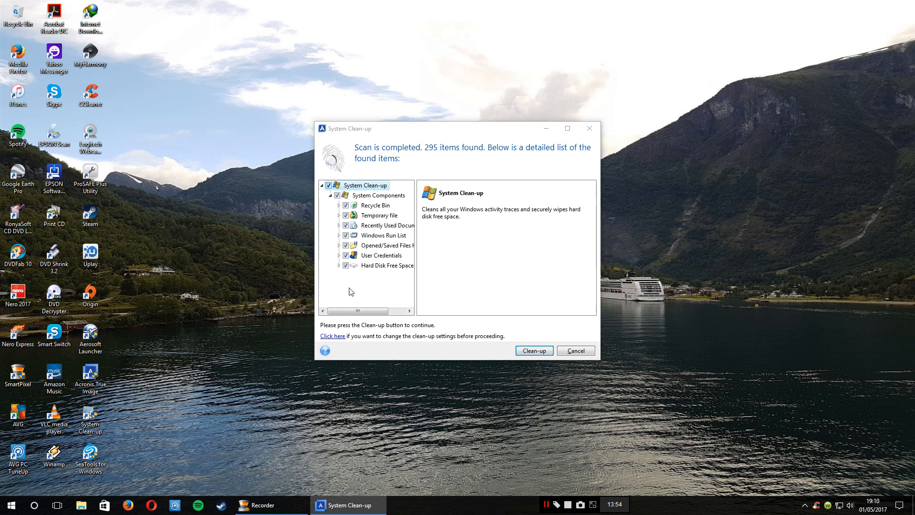
left_click_drag(360, 308, 369, 310)
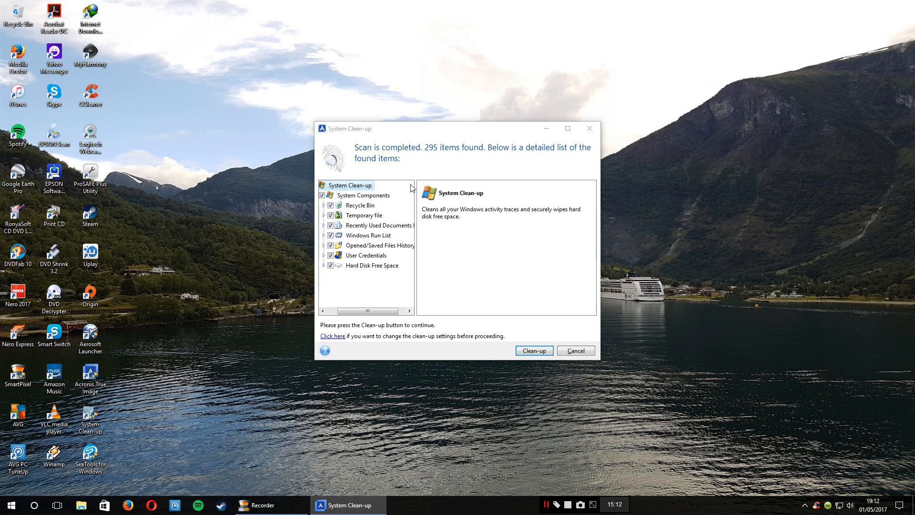
left_click(370, 268)
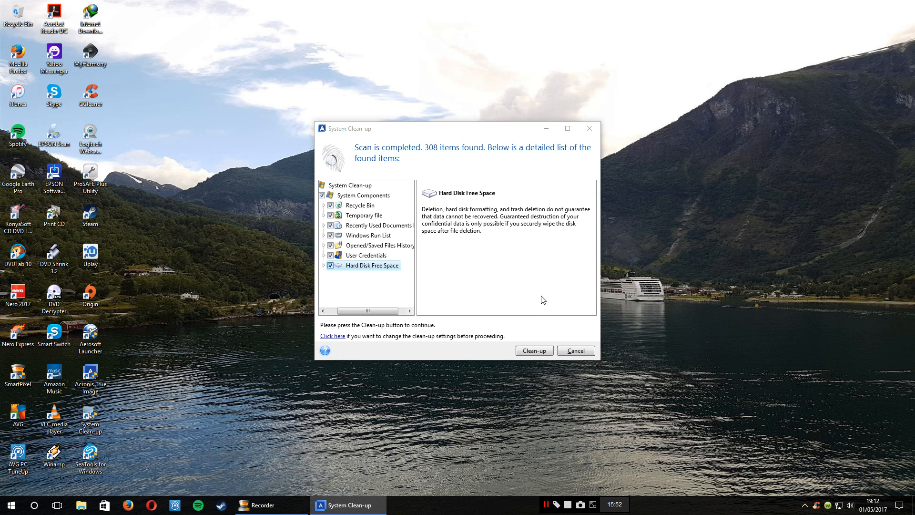
left_click(577, 351)
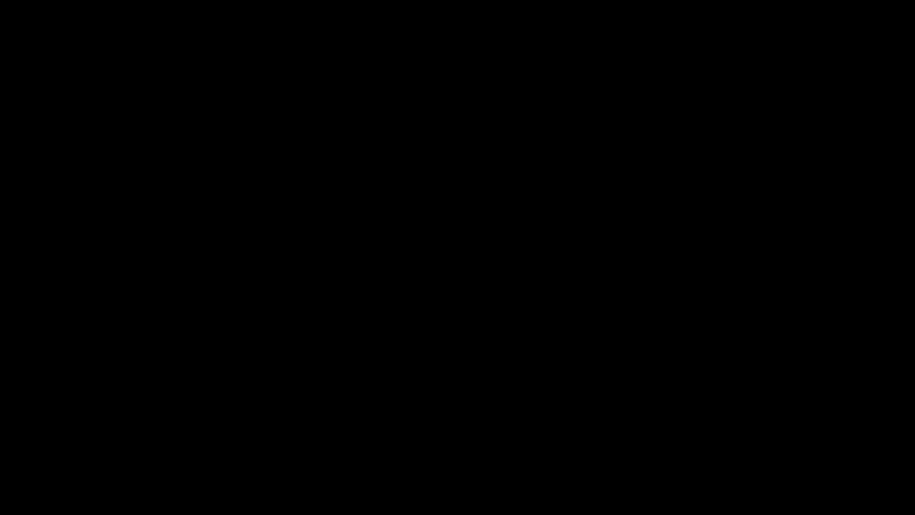
Step: Switch to Acronis True Image 2017 and review its Settings and Account pages
left_click(401, 320)
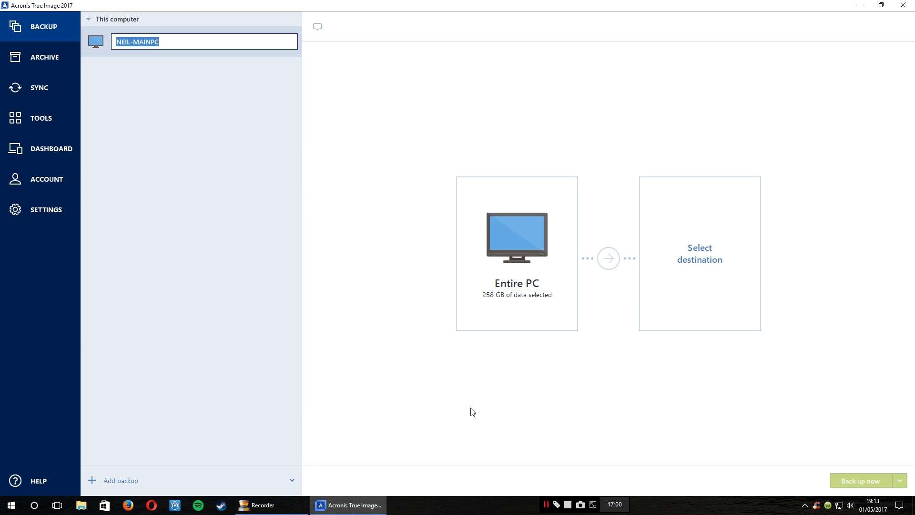
left_click(40, 208)
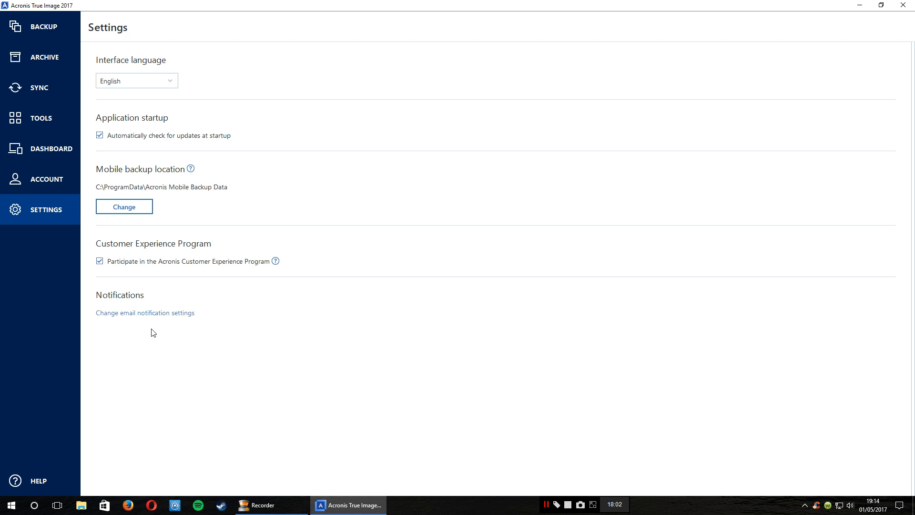
left_click(37, 177)
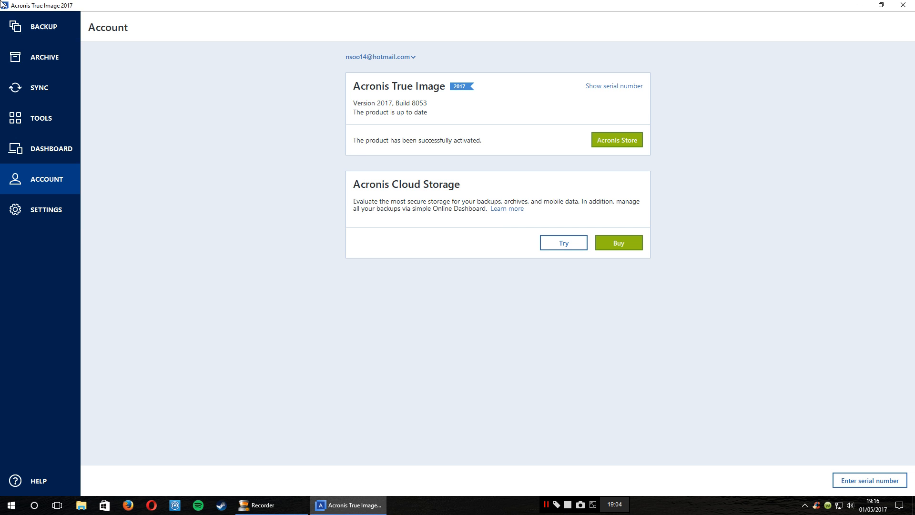
Step: View the Dashboard page and read the descriptions of Online Dashboard and Social network backup
left_click(47, 145)
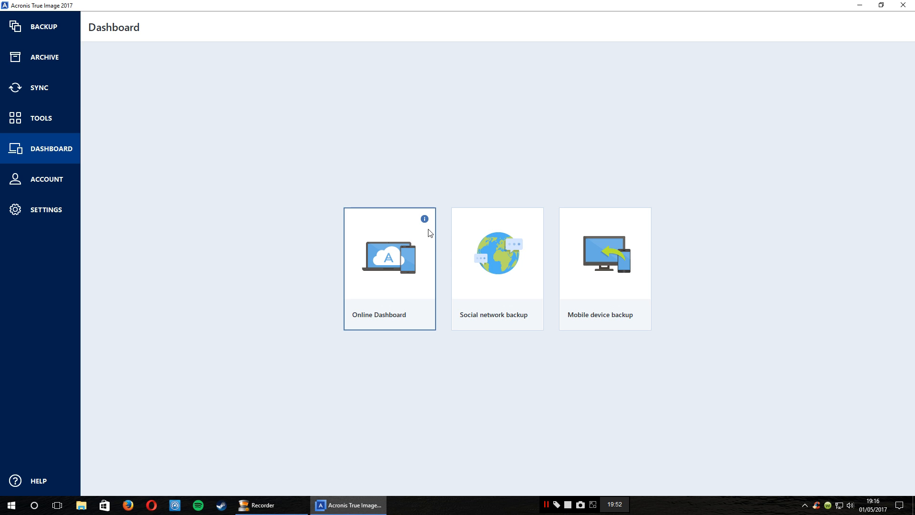
mouse_move(426, 223)
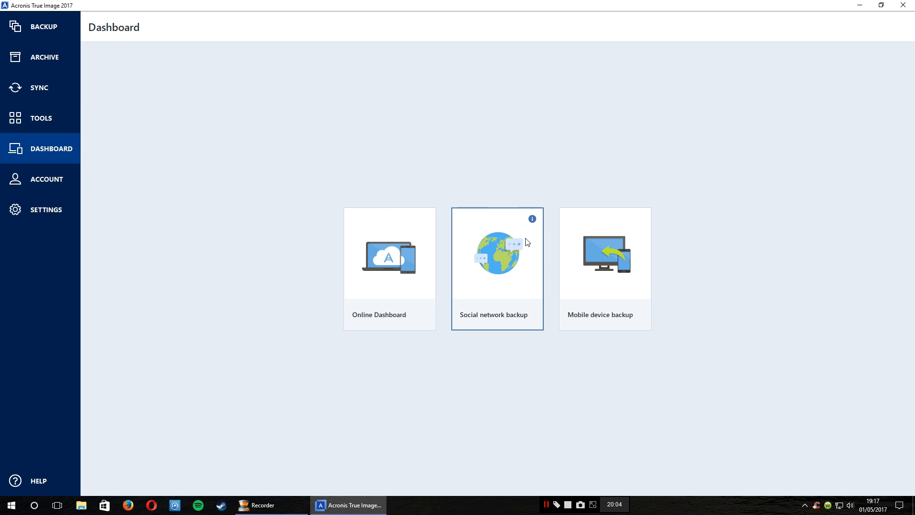
mouse_move(532, 220)
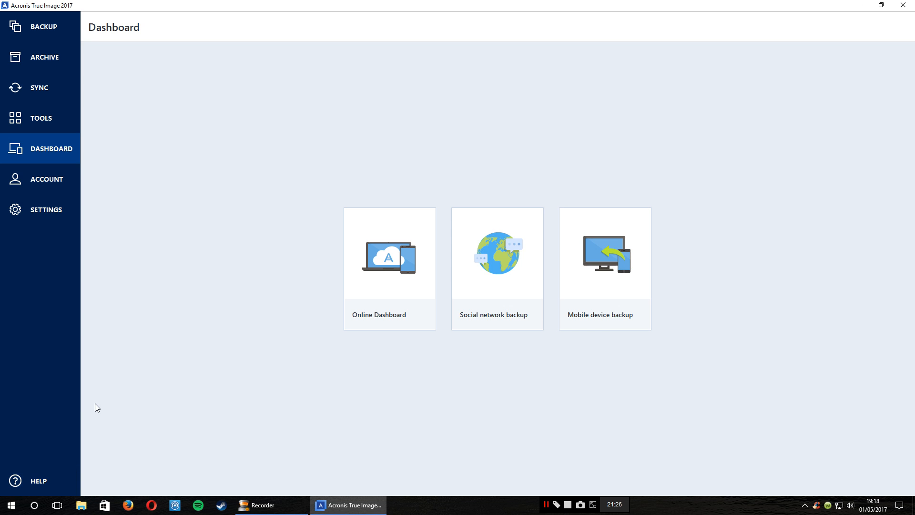
Step: View the Tools page and read the descriptions of Clone Disk, Rescue Media Builder, Acronis Universal Restore and Parallels Access
left_click(41, 122)
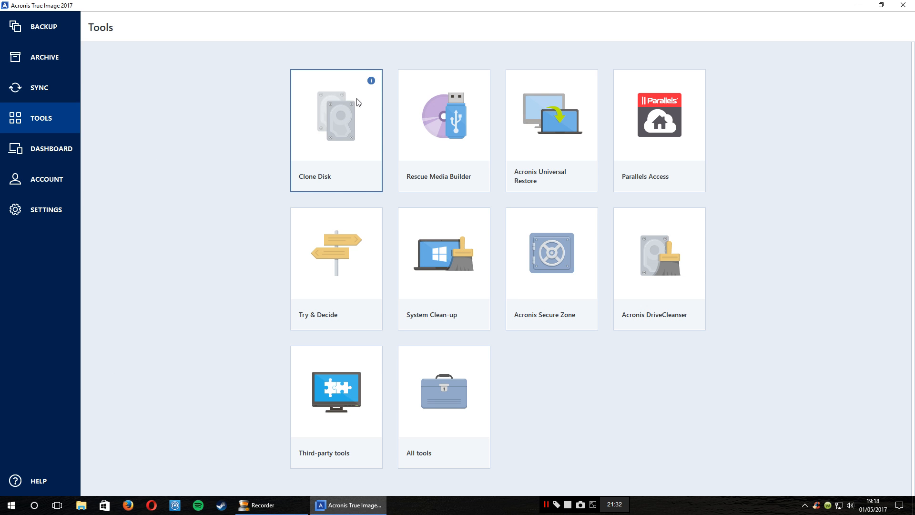
mouse_move(370, 80)
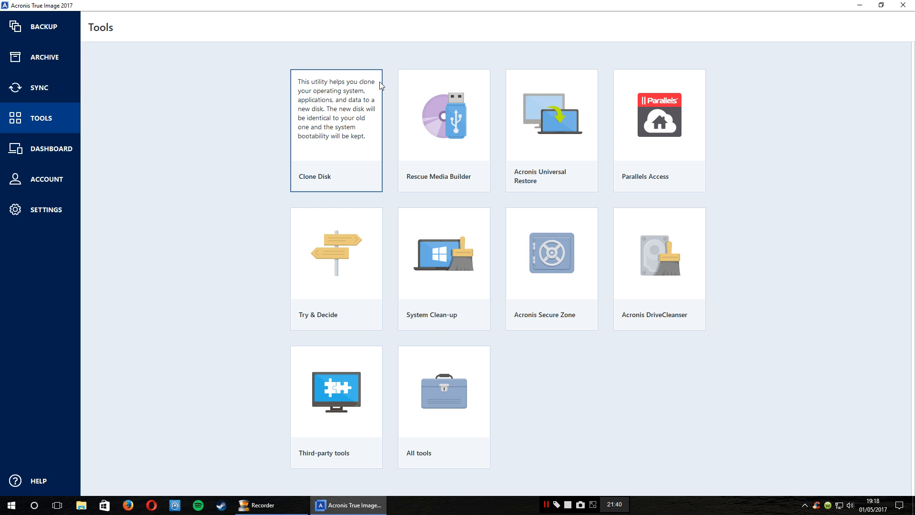
key("XF86AudioLowerVolume")
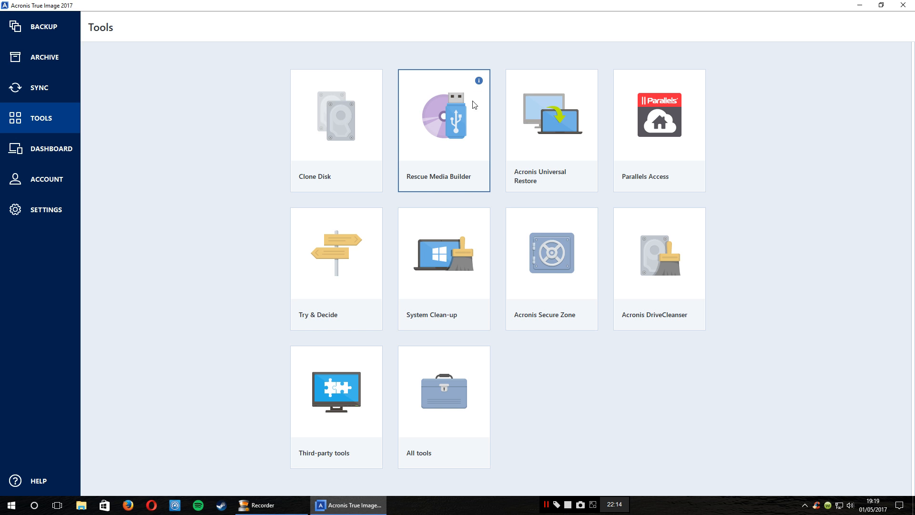
mouse_move(480, 81)
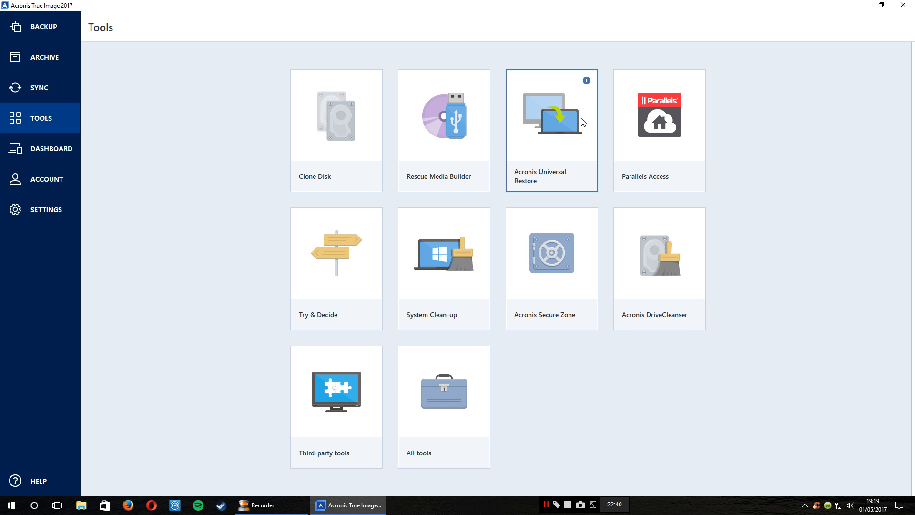
mouse_move(589, 83)
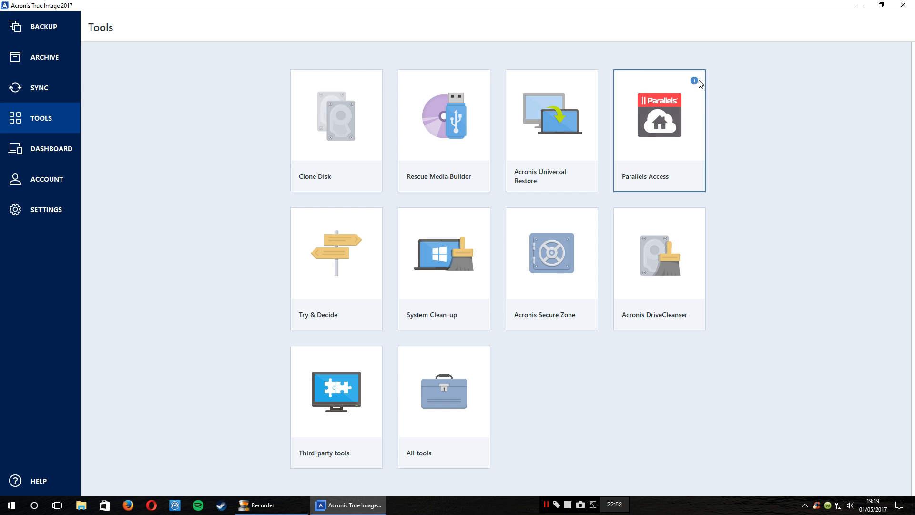
mouse_move(696, 82)
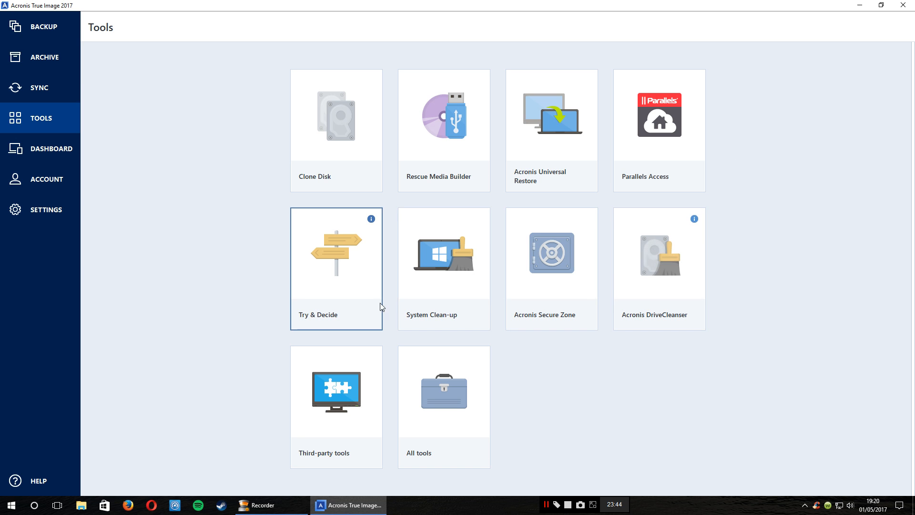
Step: Read the descriptions of the Try & Decide, Acronis Secure Zone and Acronis DriveCleanser tools
mouse_move(374, 222)
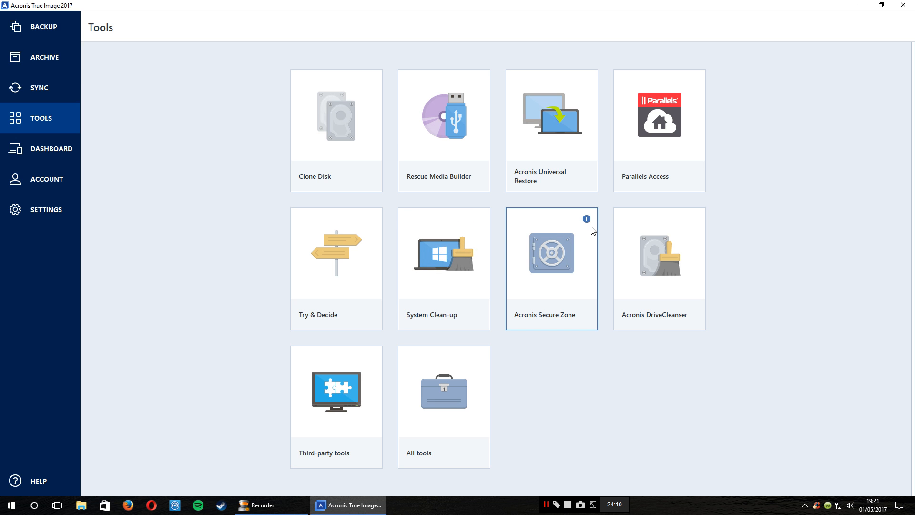
mouse_move(589, 221)
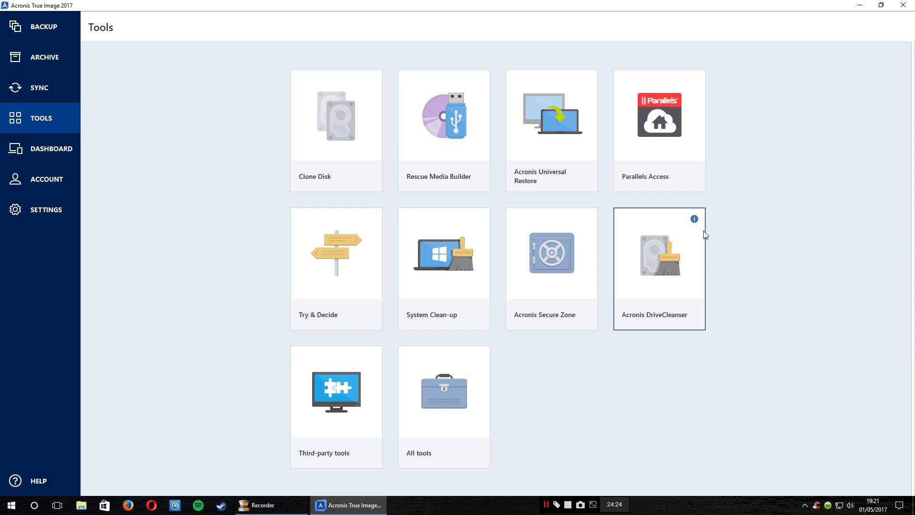
mouse_move(697, 222)
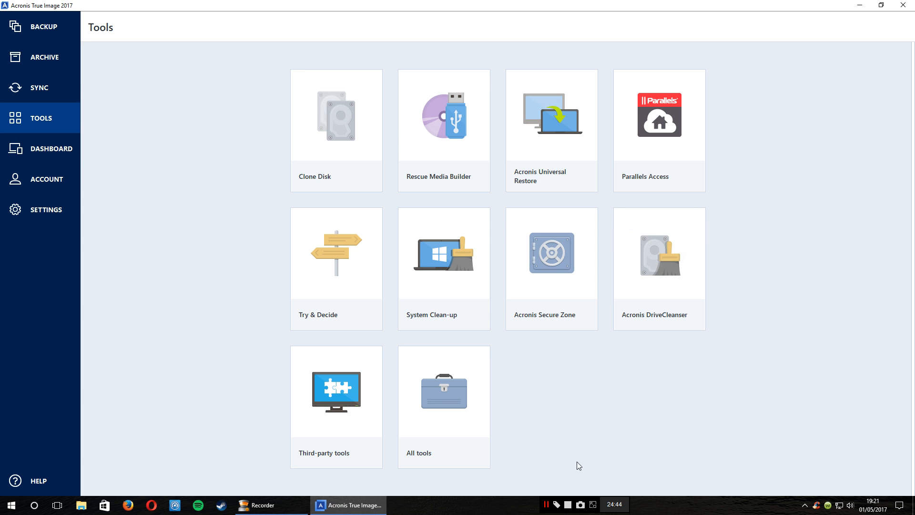
Step: Open the third-party tools information and read the Community Tools article's introduction, Terms of use and Log Viewer section
left_click(340, 423)
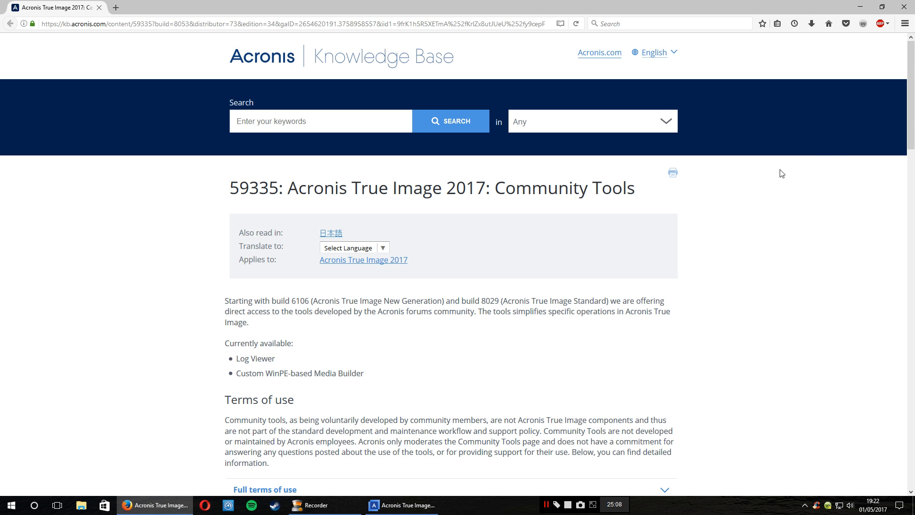
scroll(781, 185, "down", 2)
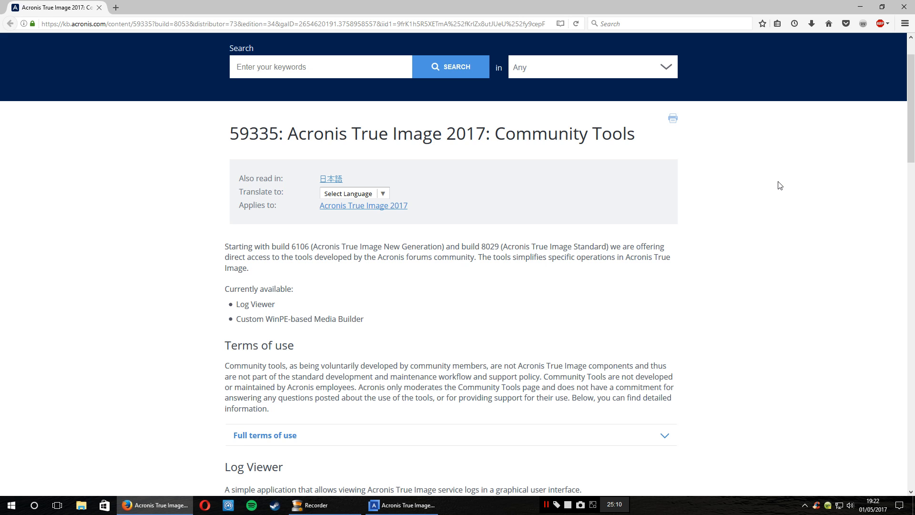
scroll(780, 185, "down", 2)
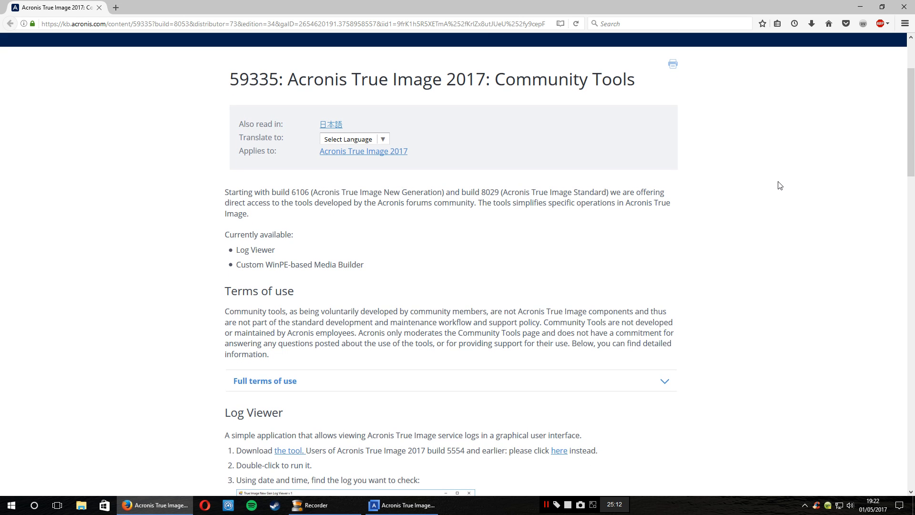
scroll(781, 186, "down", 2)
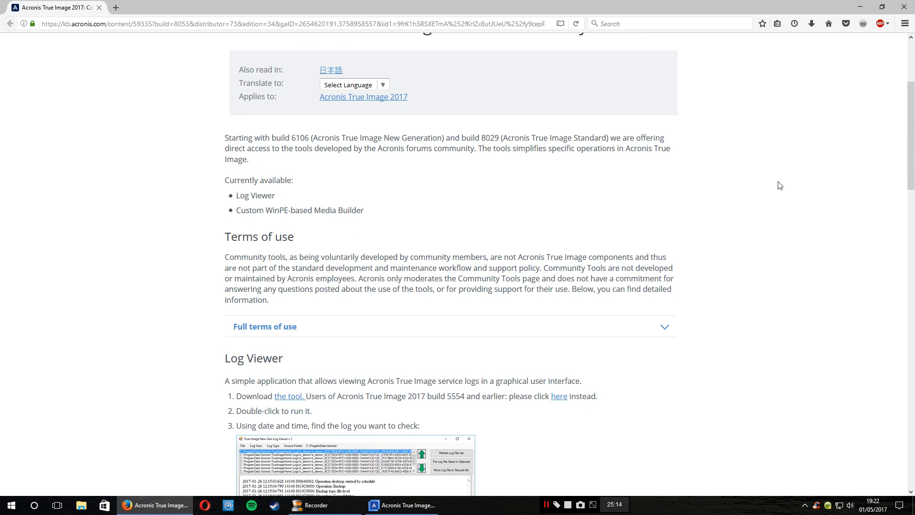
scroll(780, 185, "down", 2)
scroll(781, 186, "down", 2)
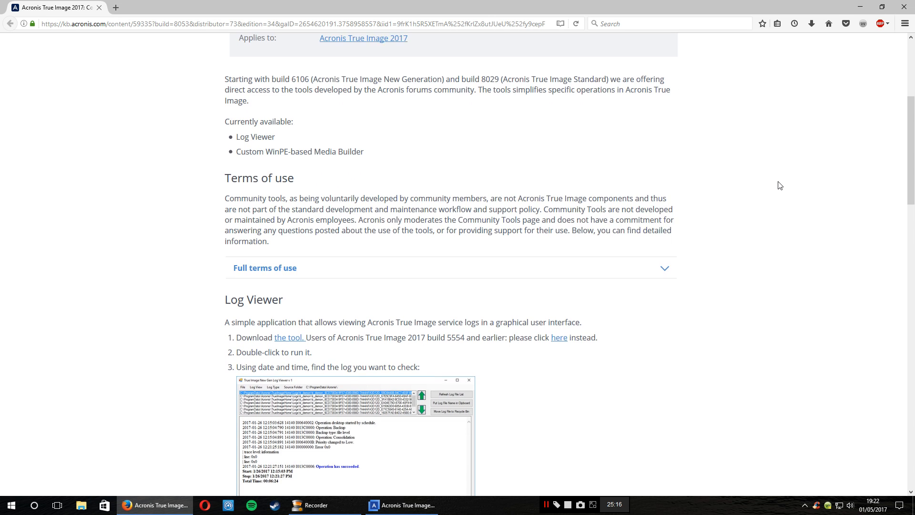
scroll(780, 186, "down", 2)
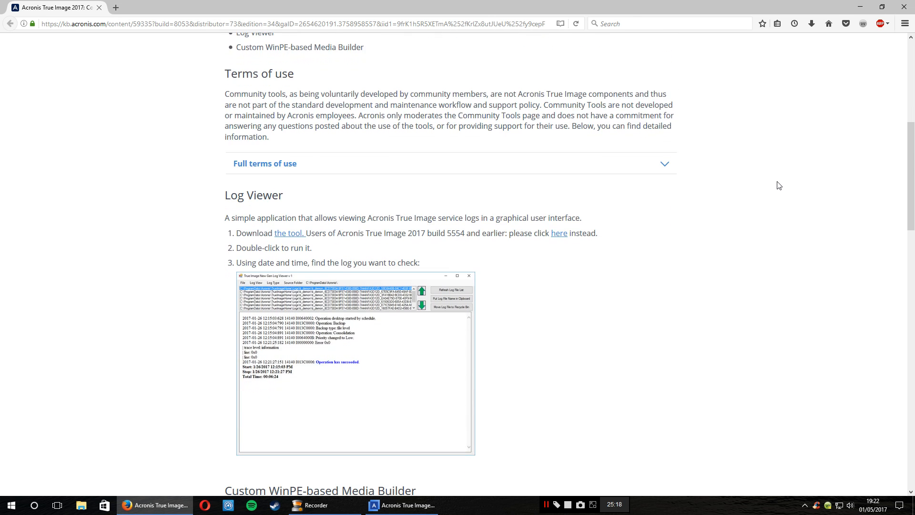
scroll(779, 185, "down", 2)
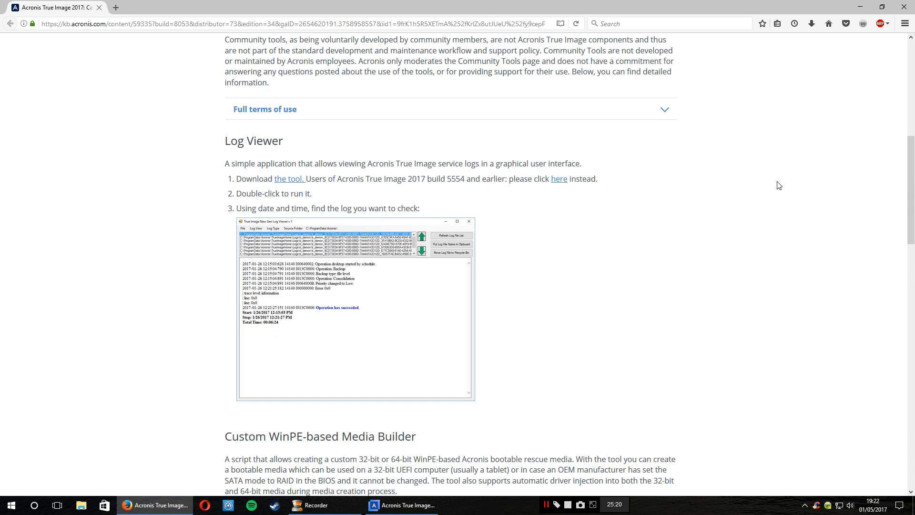
scroll(779, 186, "down", 2)
scroll(779, 185, "down", 2)
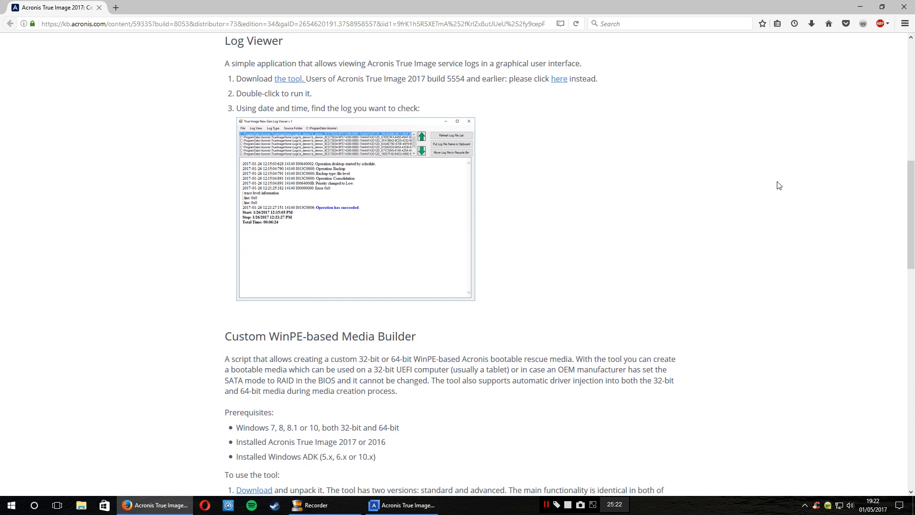
Step: Read the Custom WinPE-based Media Builder description, its prerequisites and usage instructions 1 to 4
scroll(780, 186, "down", 2)
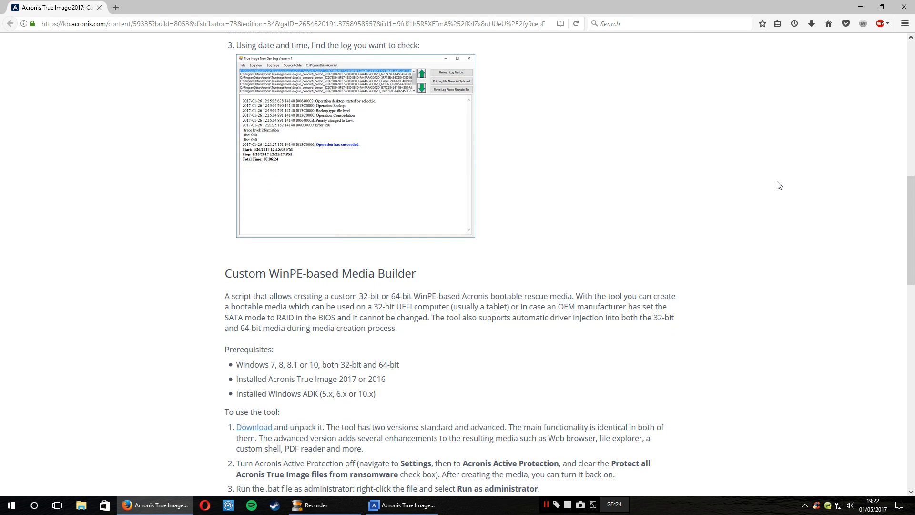
scroll(779, 186, "down", 2)
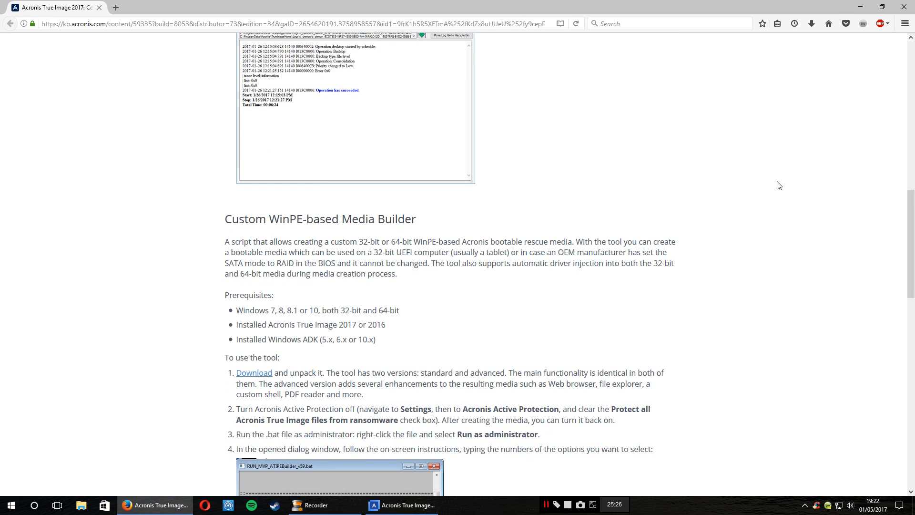
scroll(780, 186, "down", 2)
scroll(773, 191, "down", 2)
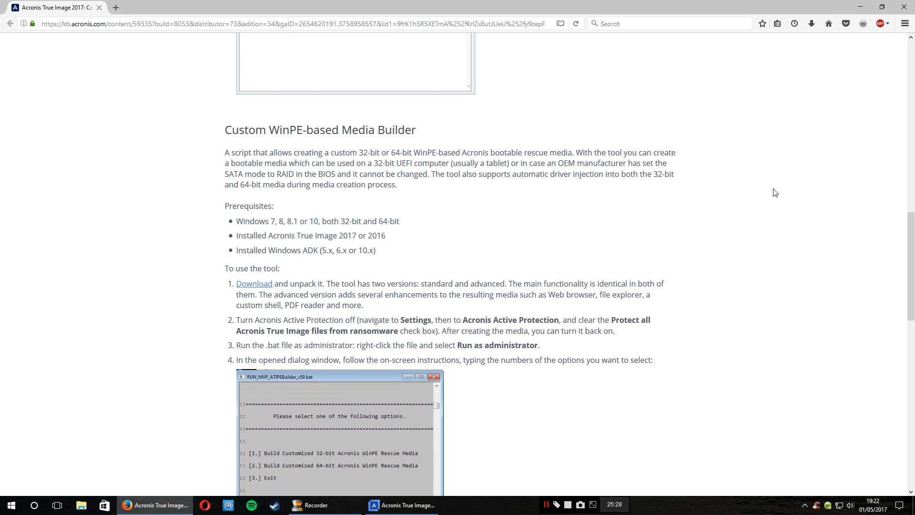
scroll(775, 193, "down", 2)
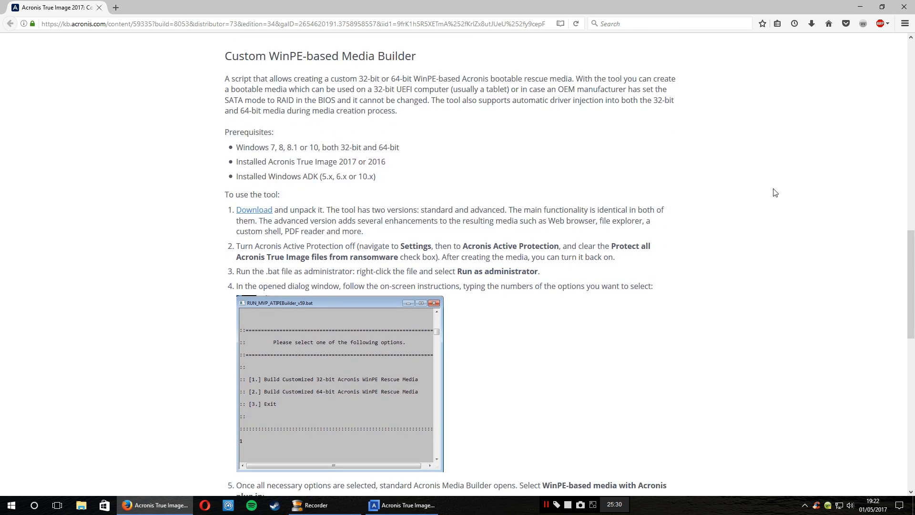
scroll(775, 193, "down", 2)
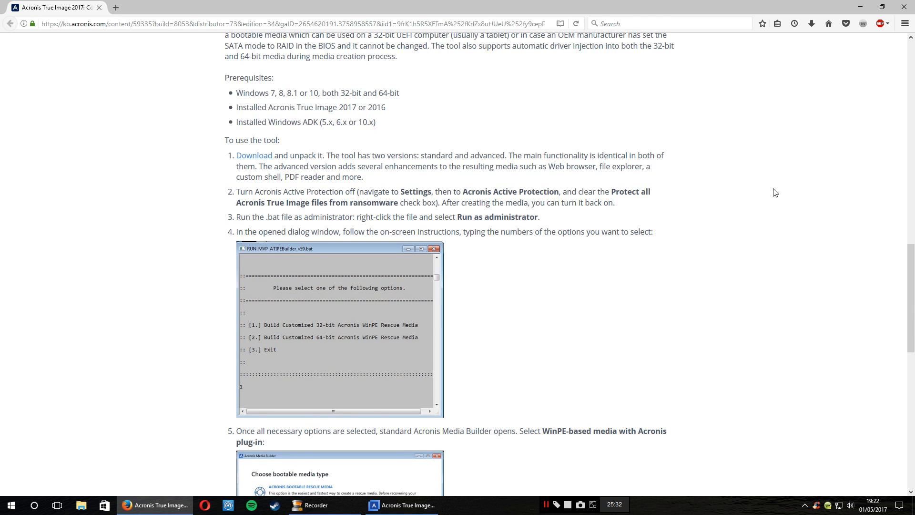
scroll(775, 193, "down", 2)
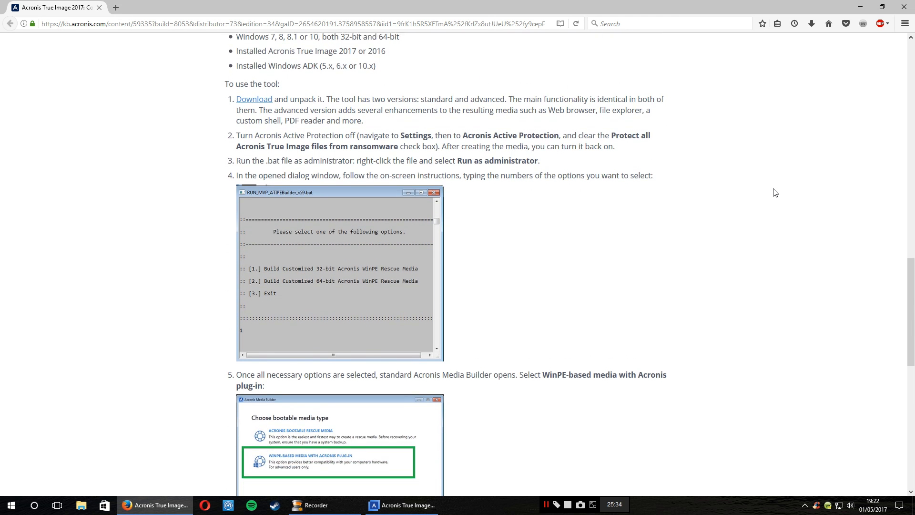
scroll(775, 192, "down", 2)
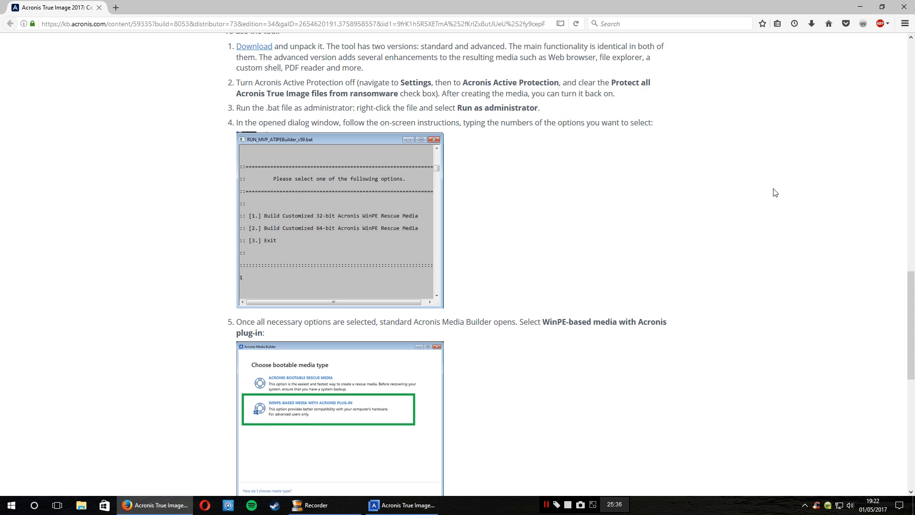
Step: Read Custom WinPE-based Media Builder instructions 5 to 8 and close the article to return to Acronis True Image 2017
scroll(775, 193, "down", 2)
scroll(775, 192, "down", 2)
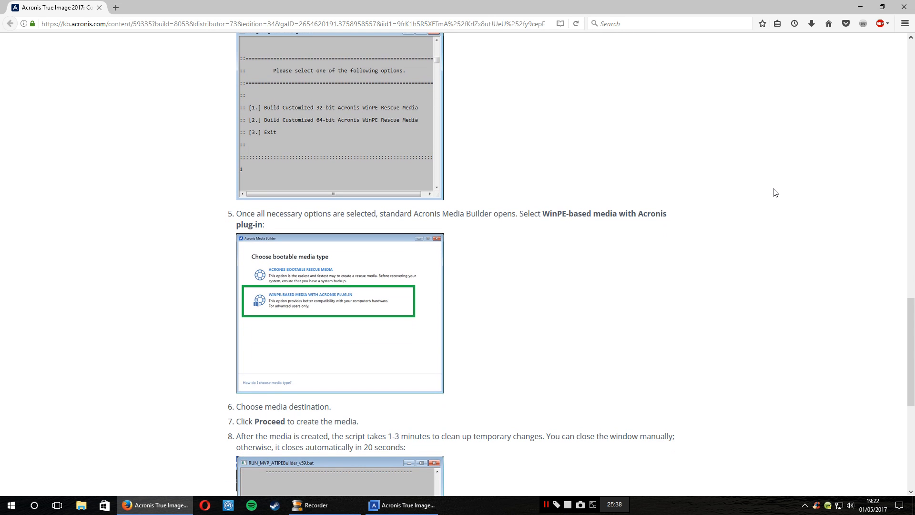
scroll(775, 192, "down", 2)
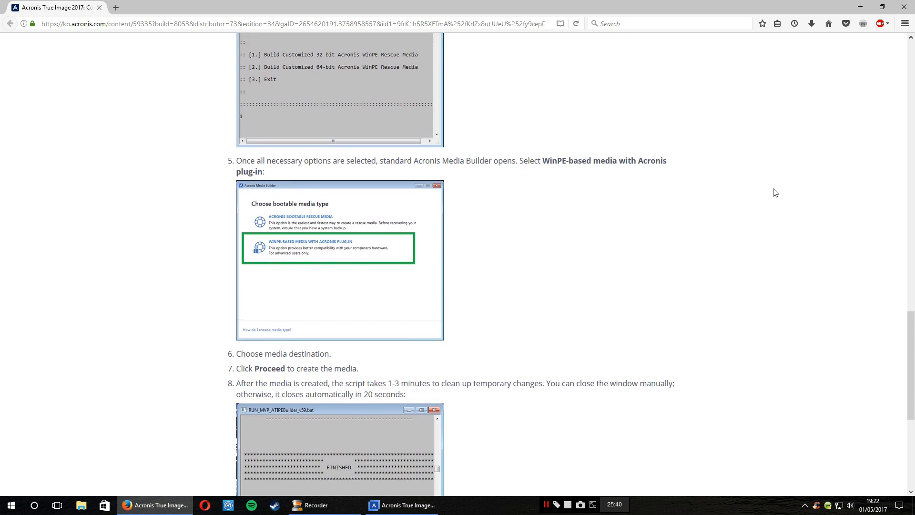
scroll(776, 192, "down", 2)
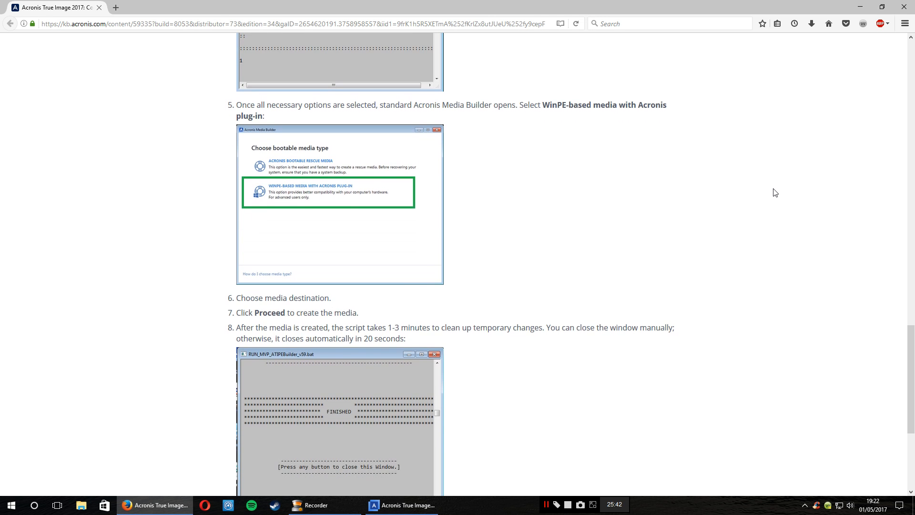
scroll(775, 192, "down", 2)
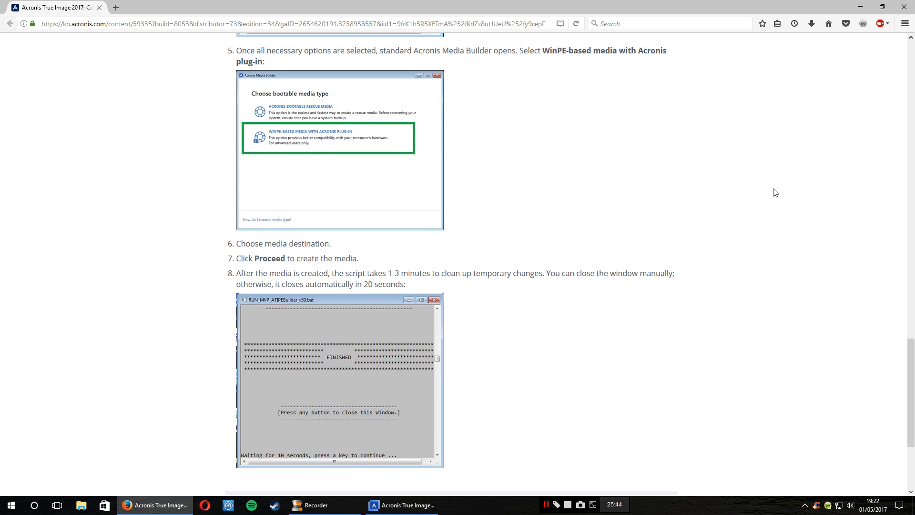
scroll(775, 192, "down", 4)
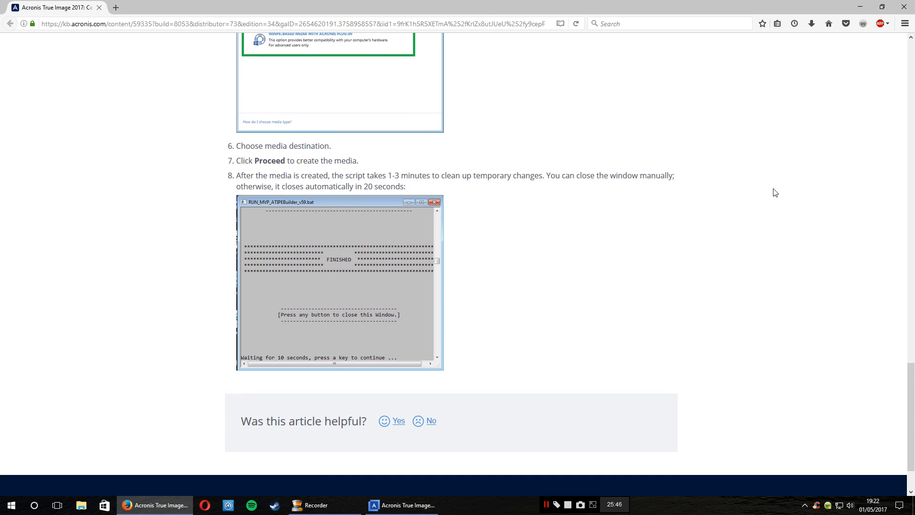
scroll(776, 192, "up", 10)
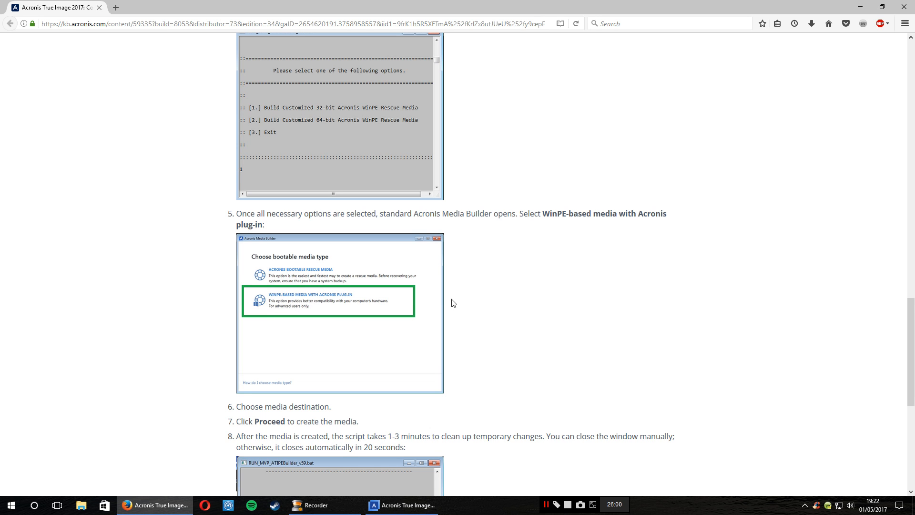
scroll(514, 316, "down", 5)
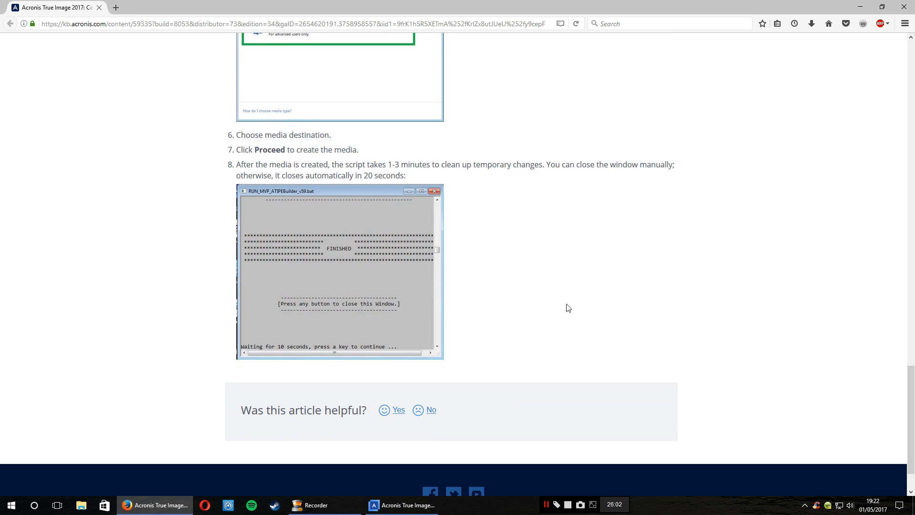
left_click(905, 7)
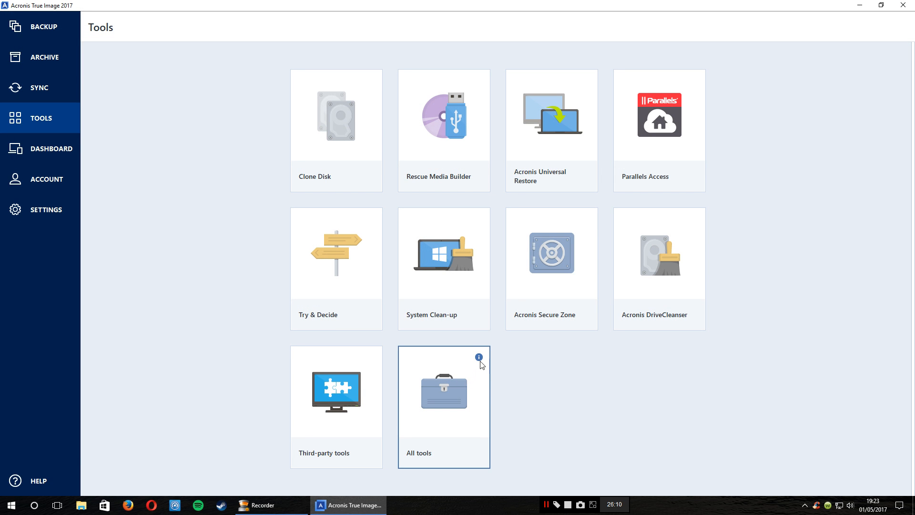
Step: Read the All tools description, view the full list of tools in the Tools and Utilities folder, and close the folder
mouse_move(479, 357)
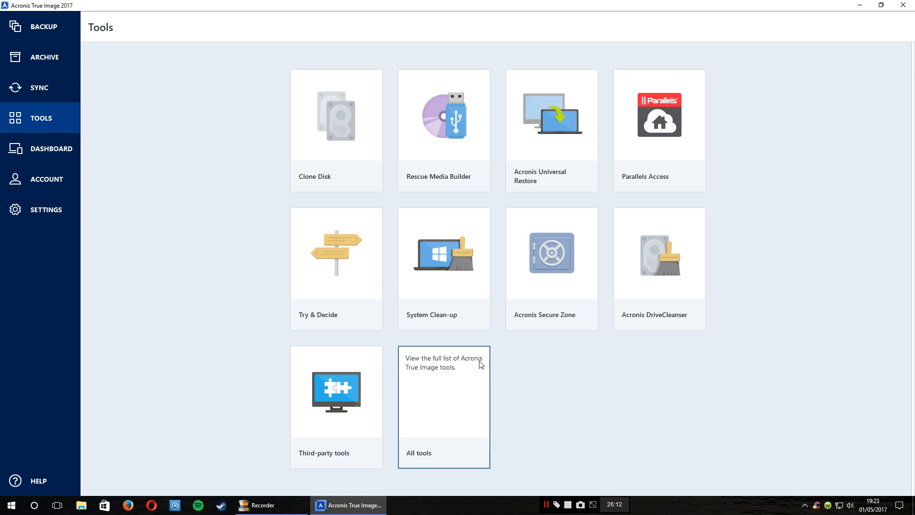
left_click(466, 385)
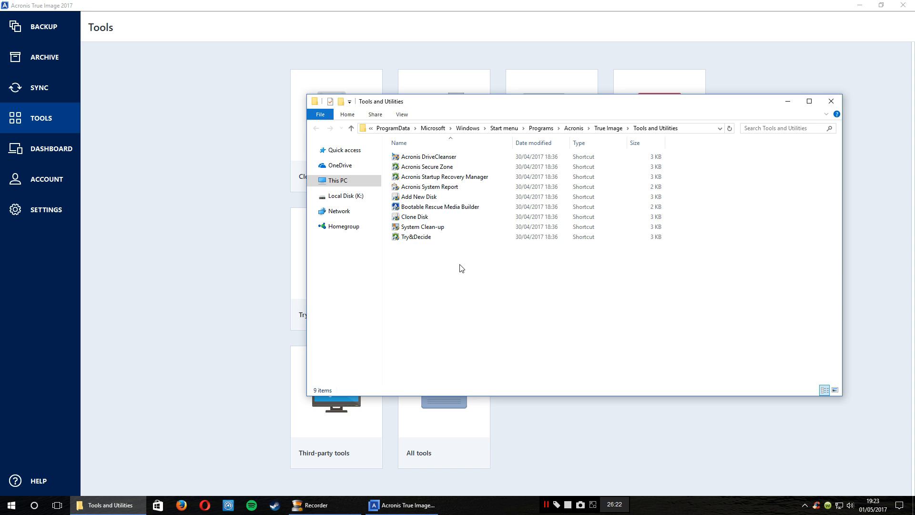
left_click(832, 101)
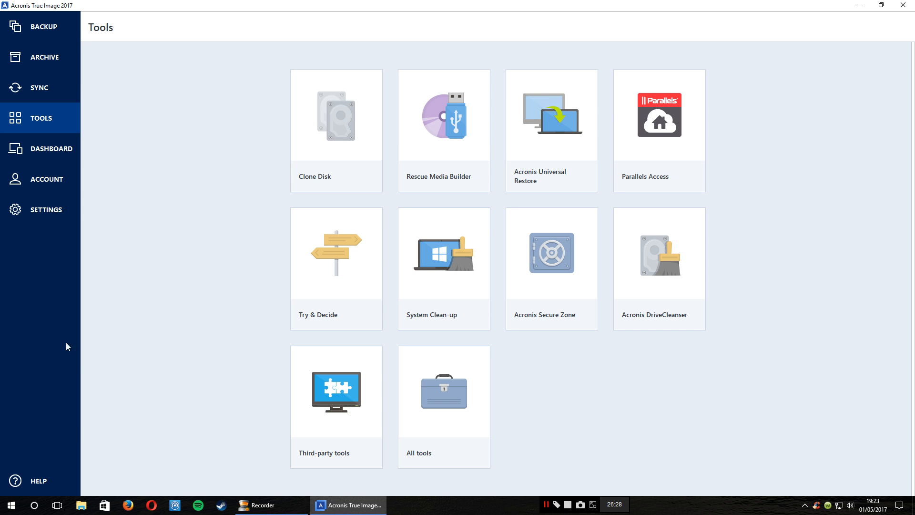
Step: View the Sync page and read the Archive introduction through How it works to Encryption for Archives
left_click(42, 86)
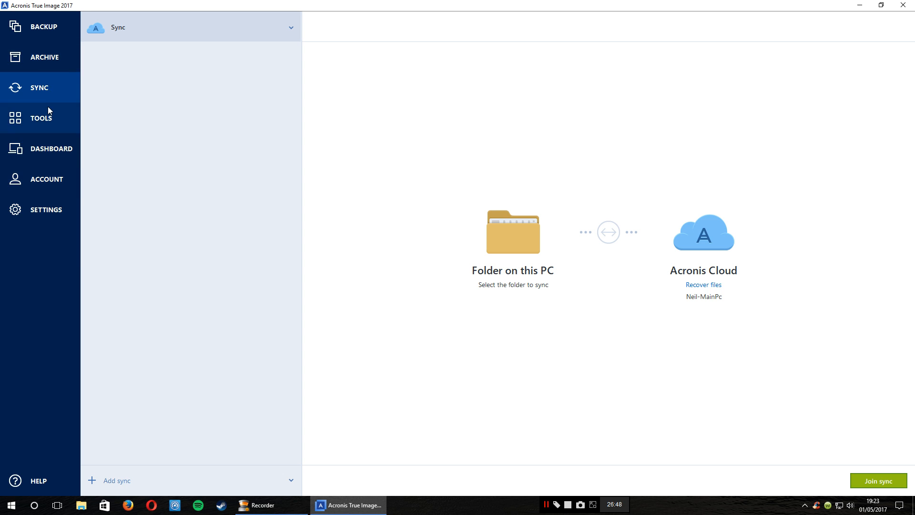
left_click(46, 58)
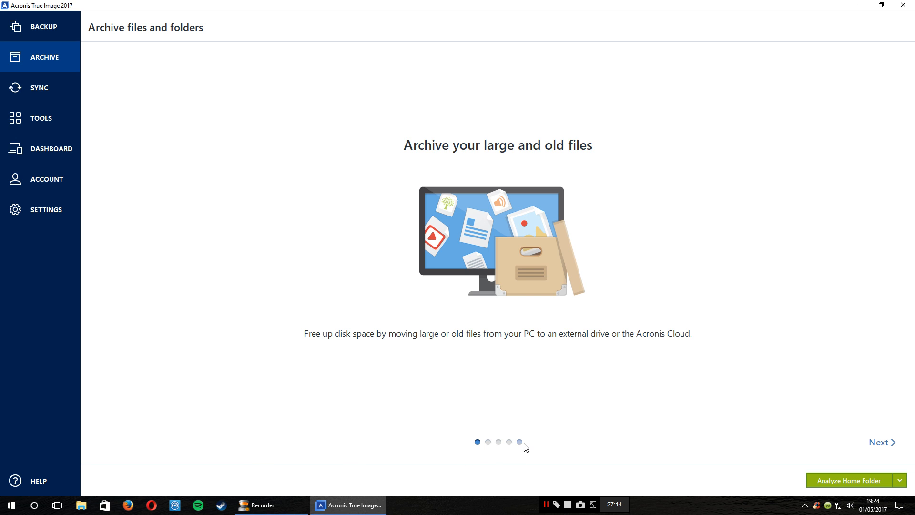
left_click(882, 443)
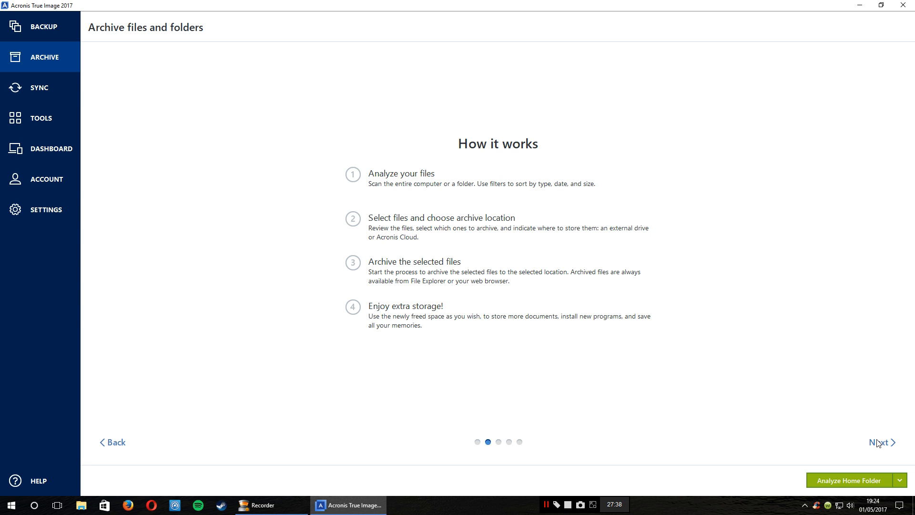
left_click(879, 443)
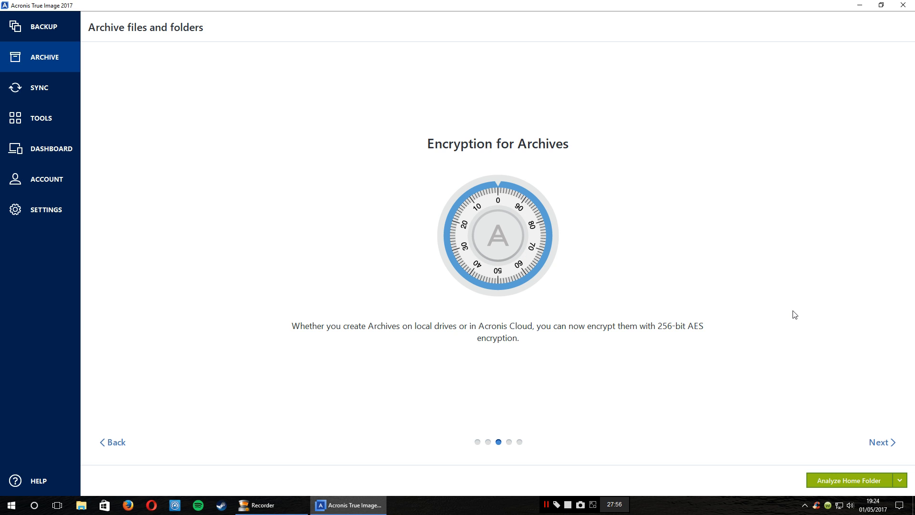
Step: View the Acronis utilities listed among the installed Windows programs and return to the Archive introduction
left_click(6, 509)
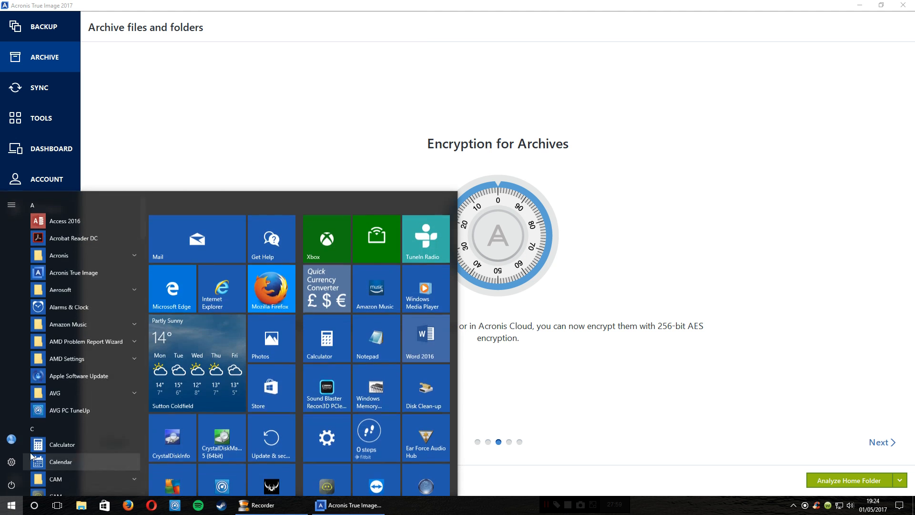
left_click(68, 255)
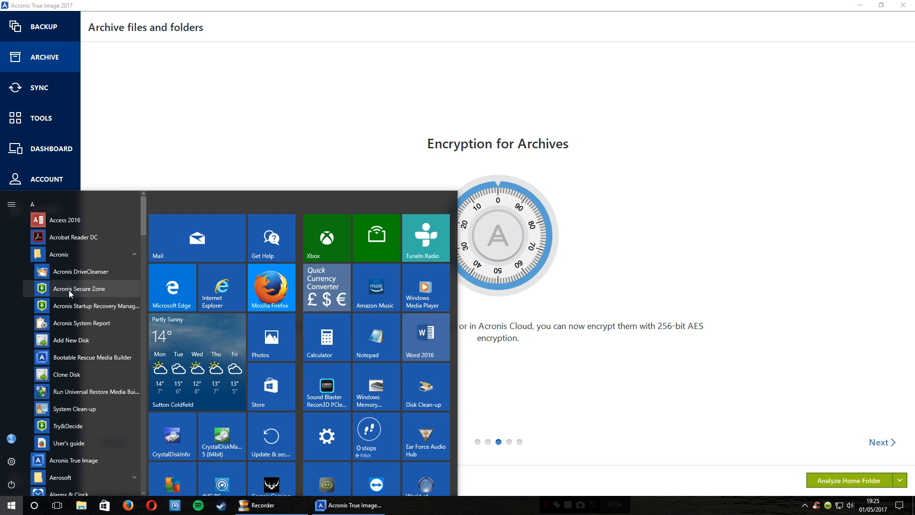
left_click(82, 255)
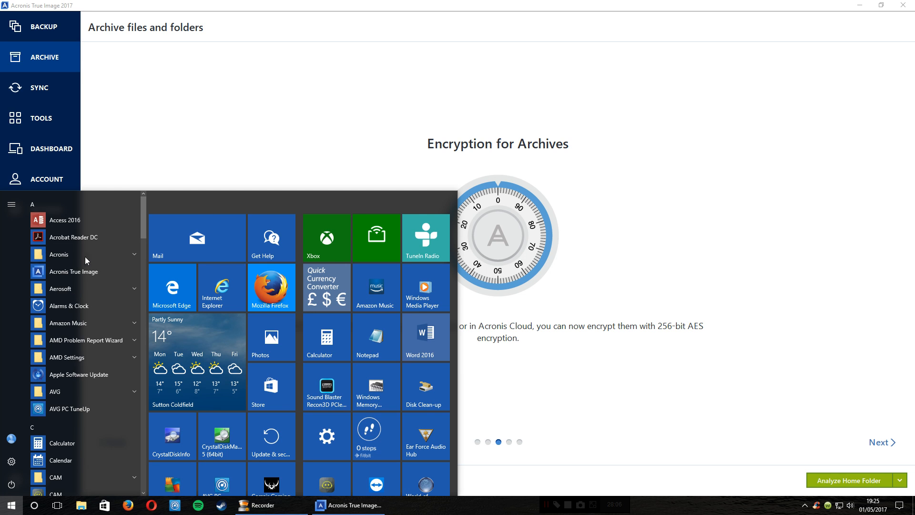
left_click(651, 187)
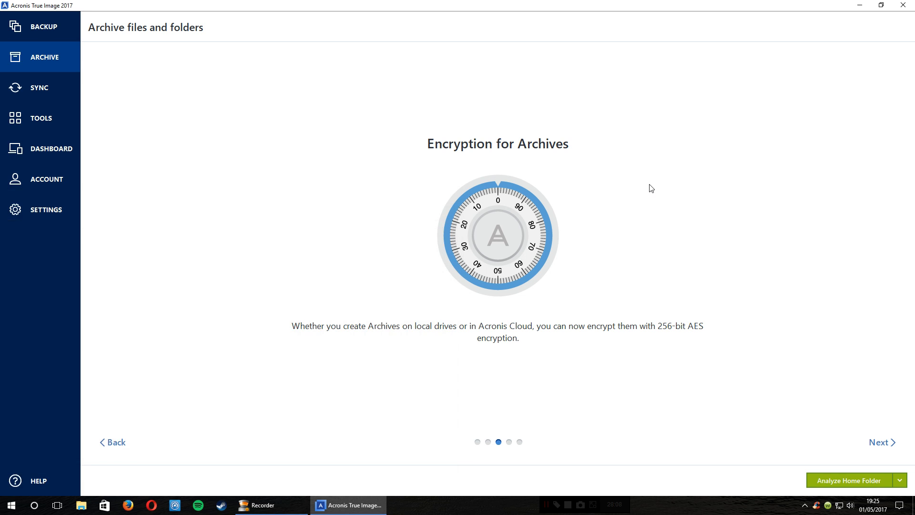
Step: Read the remaining Archive introduction pages on data centers and accessing archives, and return to its first page
left_click(882, 444)
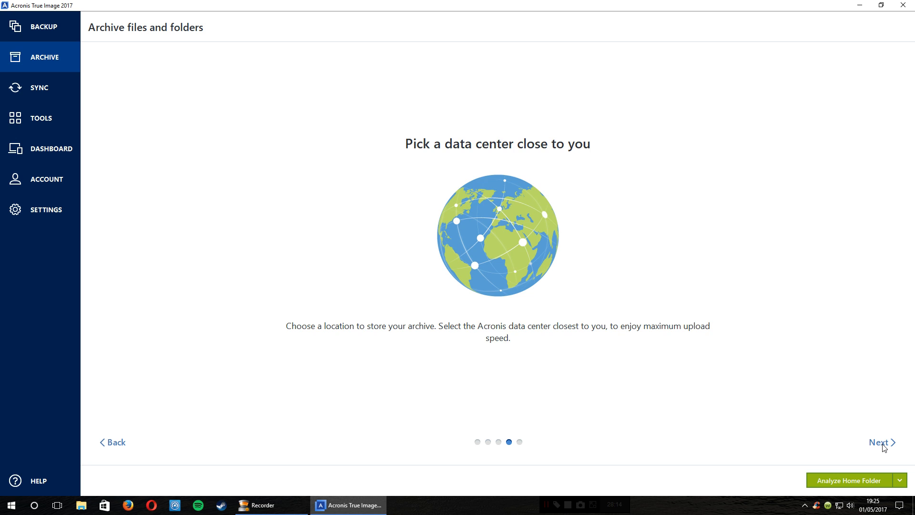
left_click(885, 449)
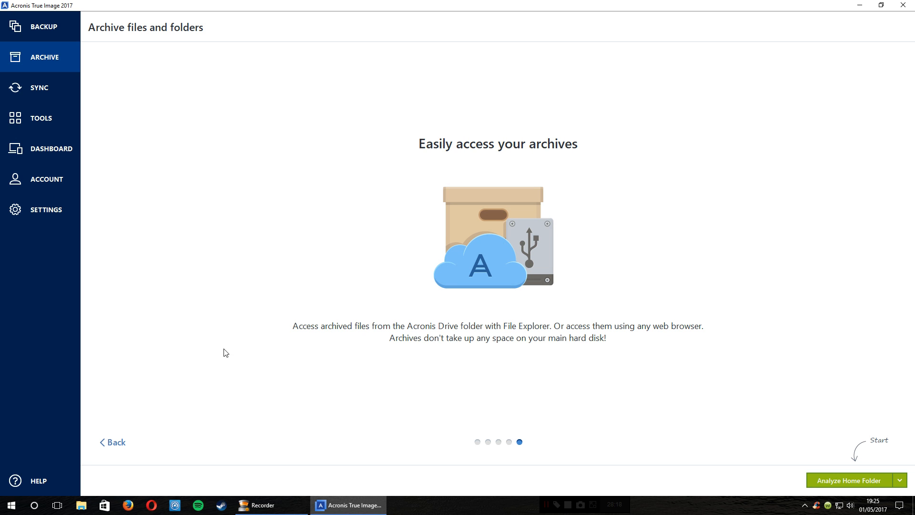
left_click(115, 442)
left_click(124, 440)
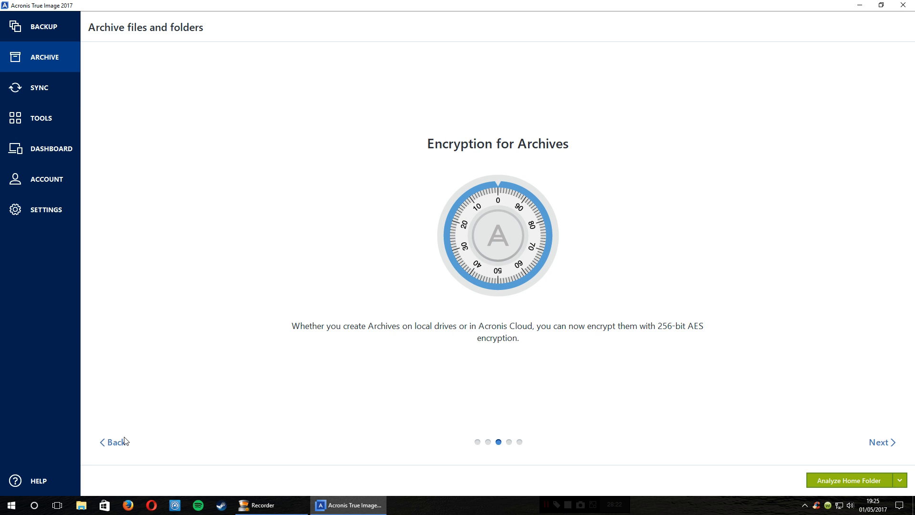
left_click(125, 440)
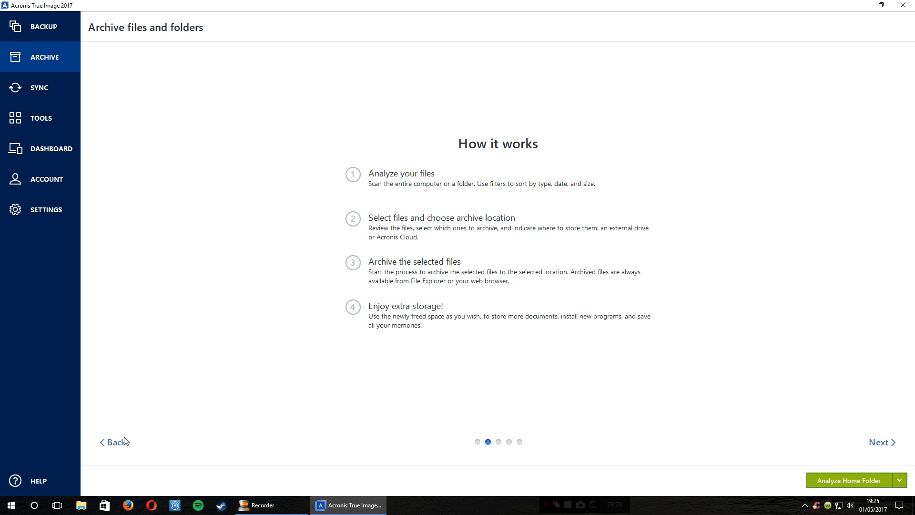
left_click(125, 441)
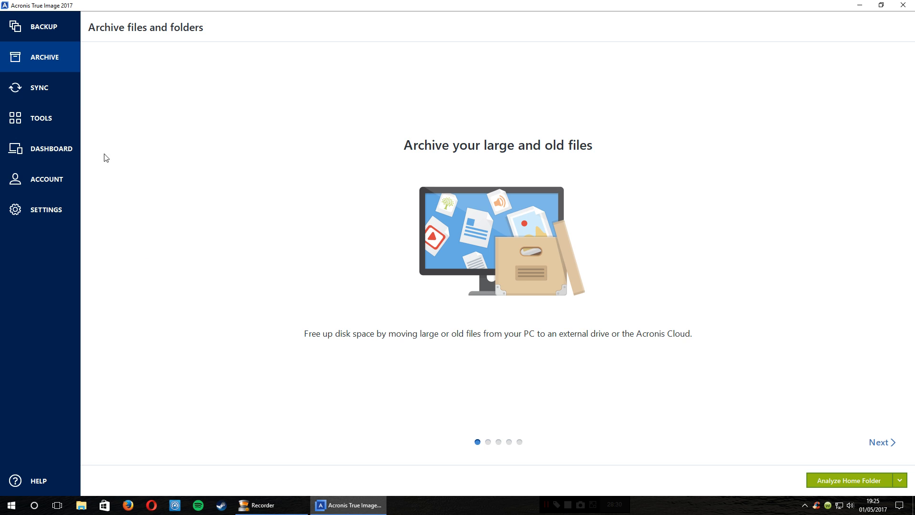
Step: Set the backup source to disks and partitions, using the Samsung SSD 850 PRO 256GB with the full partition list displayed
left_click(41, 30)
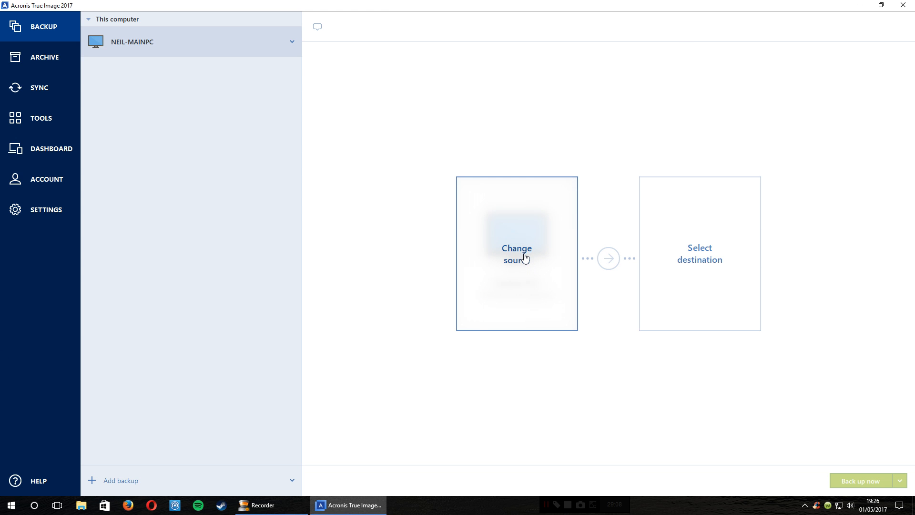
left_click(525, 258)
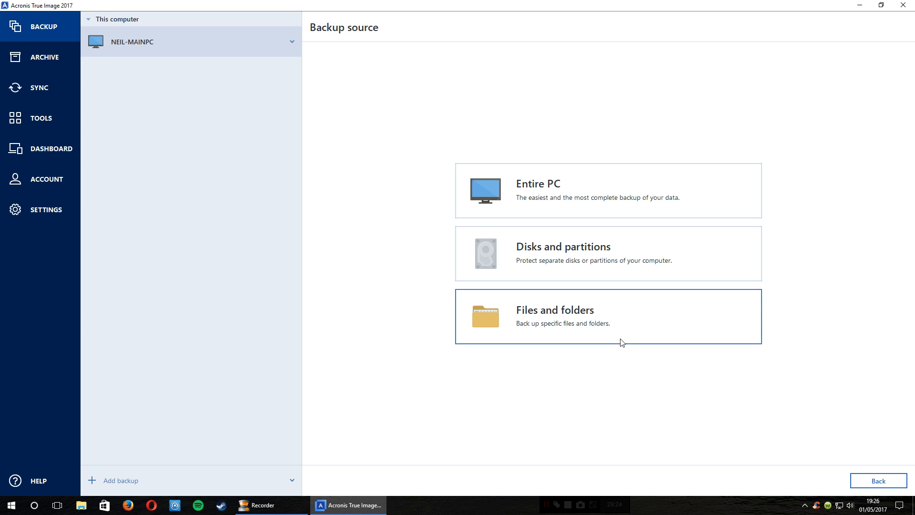
left_click(627, 262)
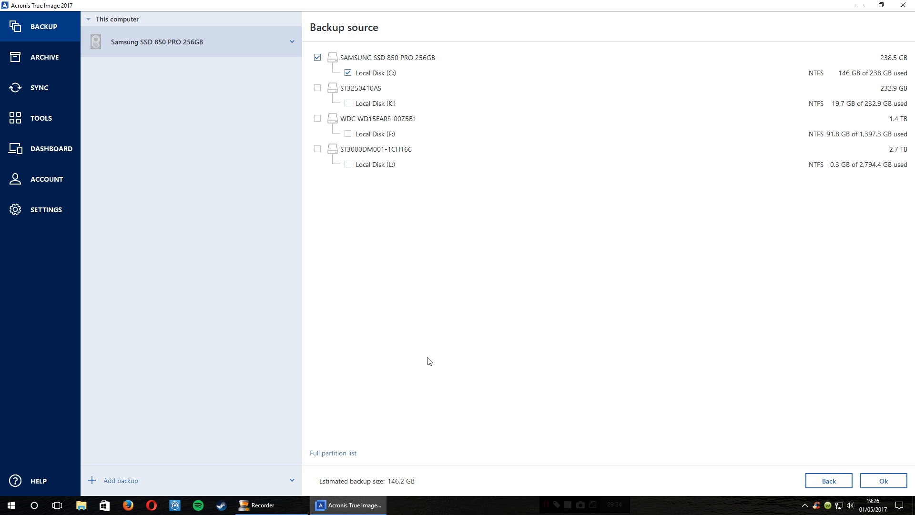
left_click(343, 458)
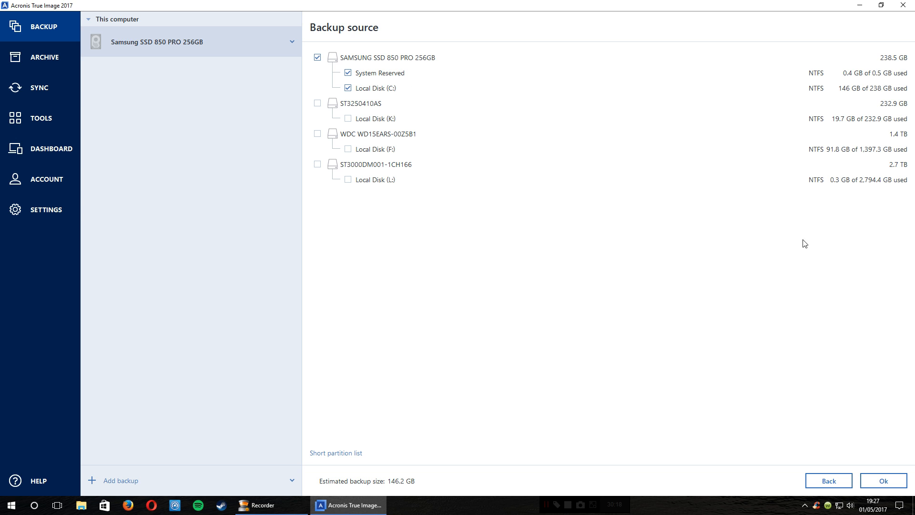
left_click(876, 482)
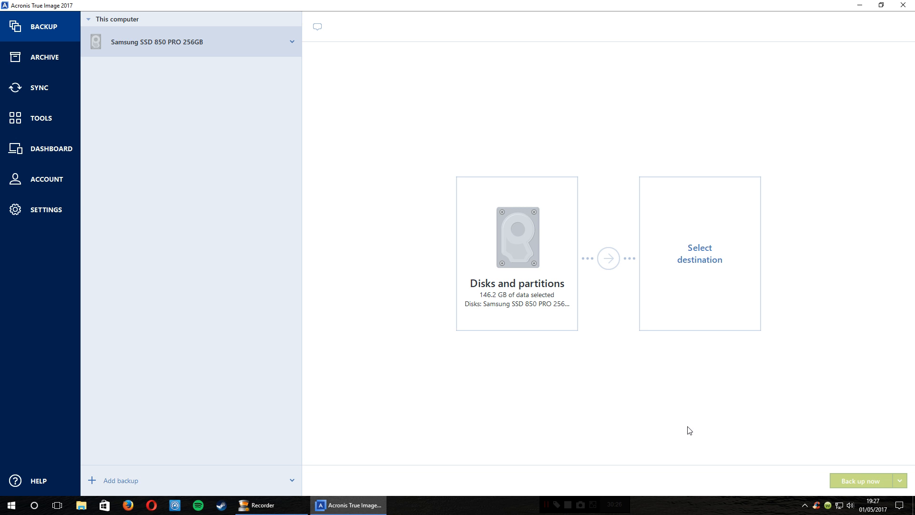
Step: Browse for a custom backup destination and select Local Disk (L:)
left_click(723, 245)
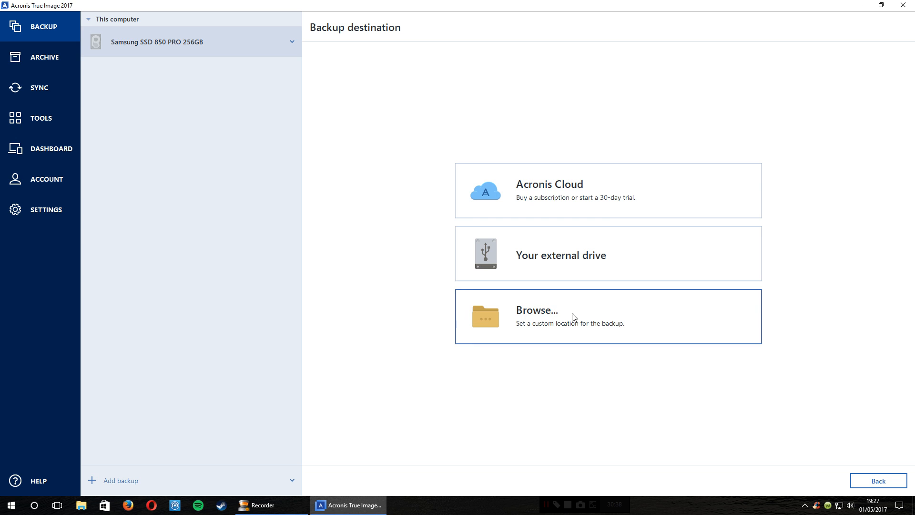
left_click(657, 317)
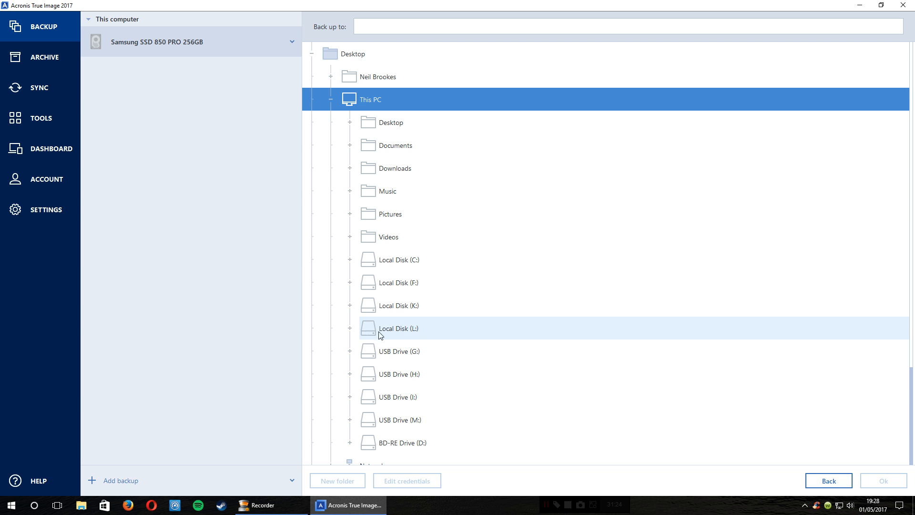
scroll(421, 391, "down", 1)
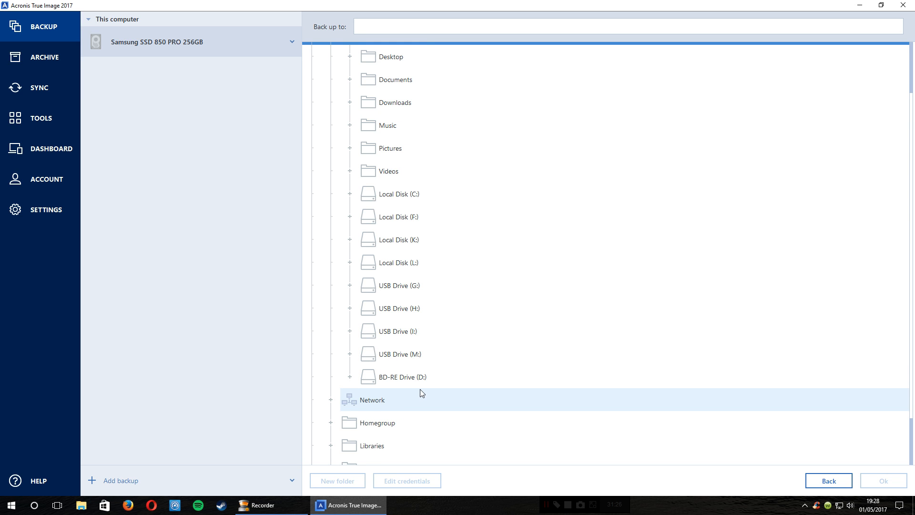
left_click(408, 268)
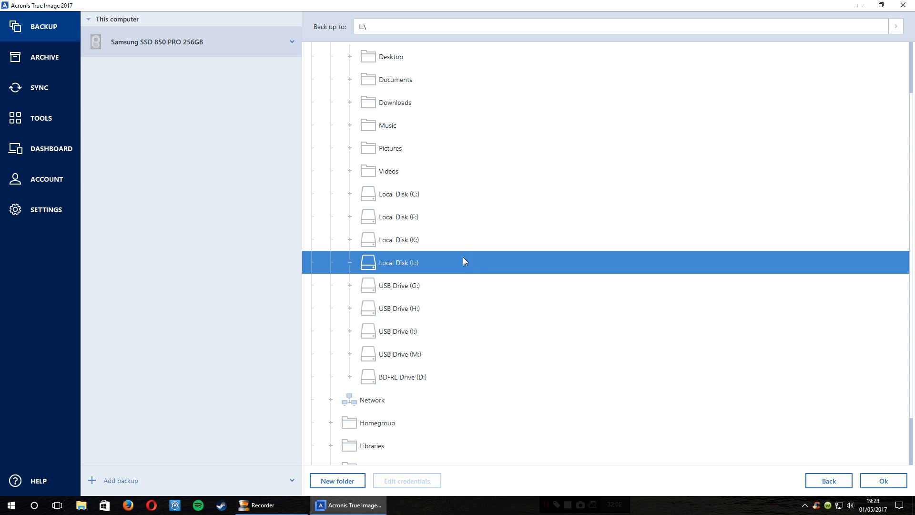
Step: Try to add a Windows Backup folder on Local Disk (L:), and confirm the drive root as the backup destination
left_click(331, 478)
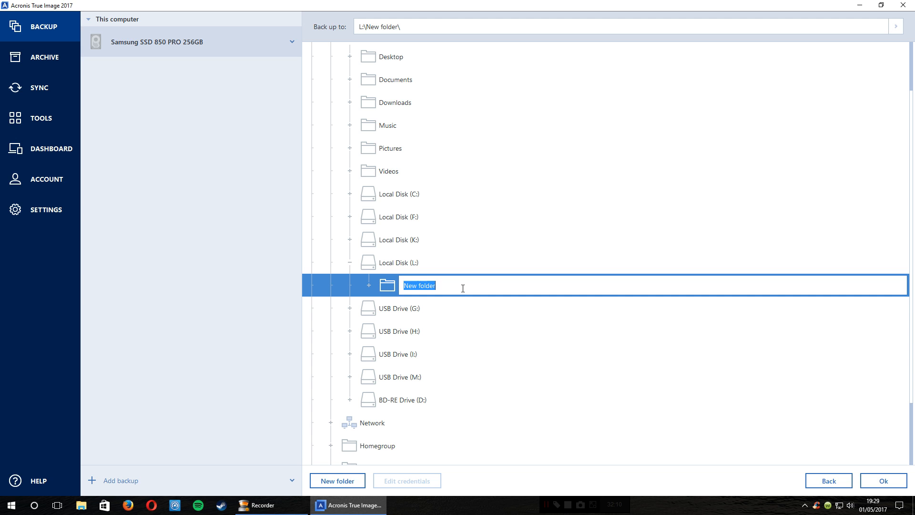
type("Windows Backup")
left_click(888, 481)
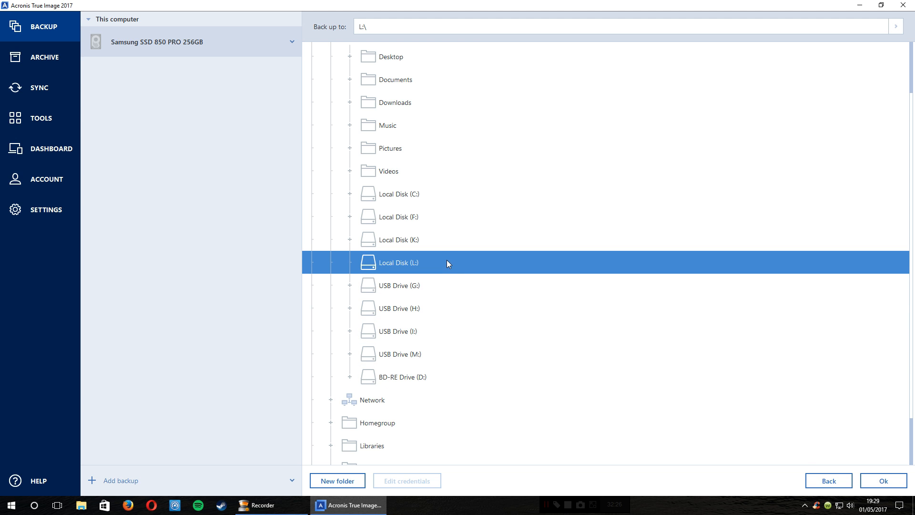
left_click(882, 480)
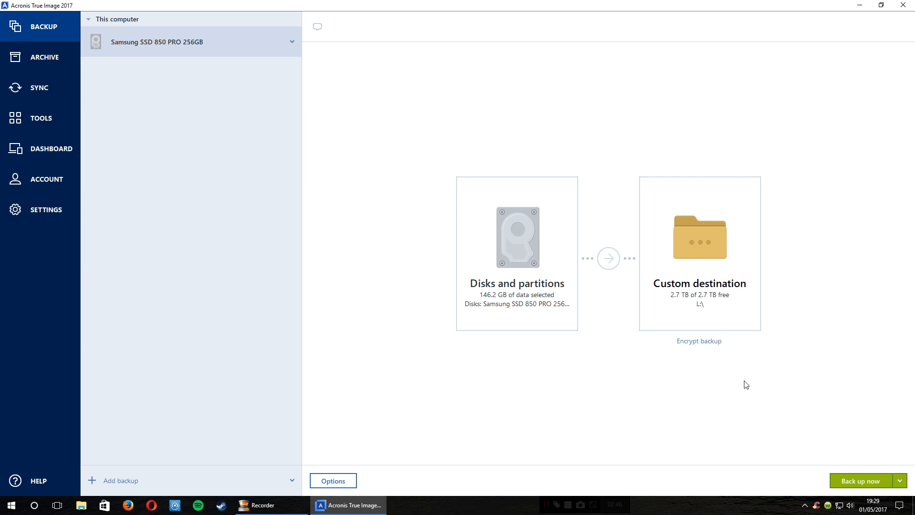
Step: View the disk backup schedule options without changing them, and reselect Local Disk (L:) as the custom destination
left_click(341, 483)
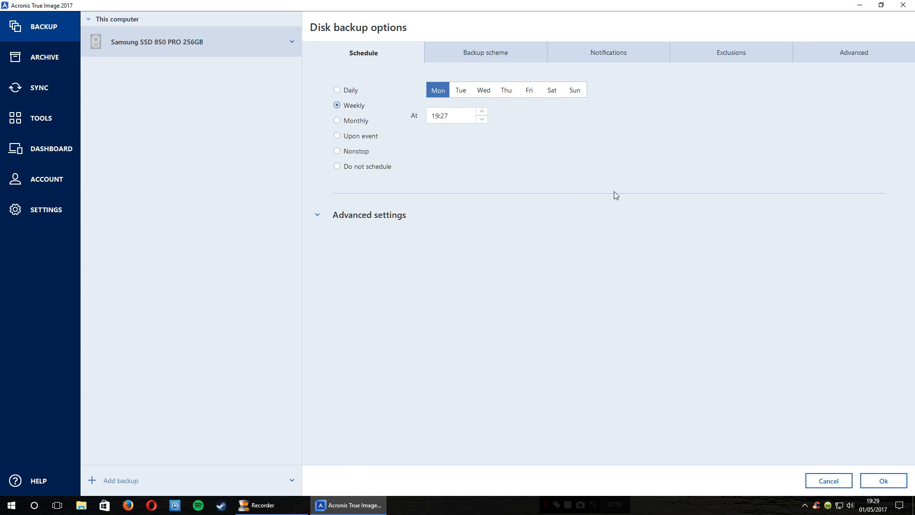
left_click(829, 481)
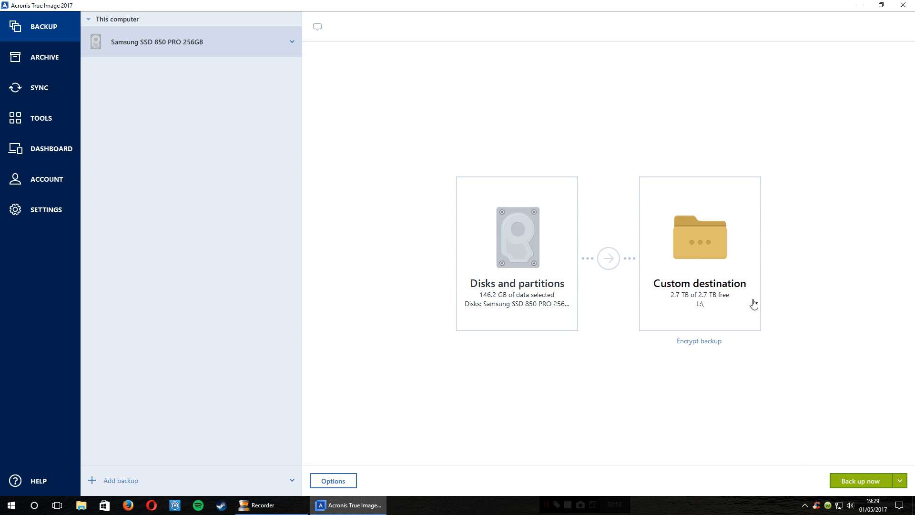
left_click(736, 246)
left_click(614, 308)
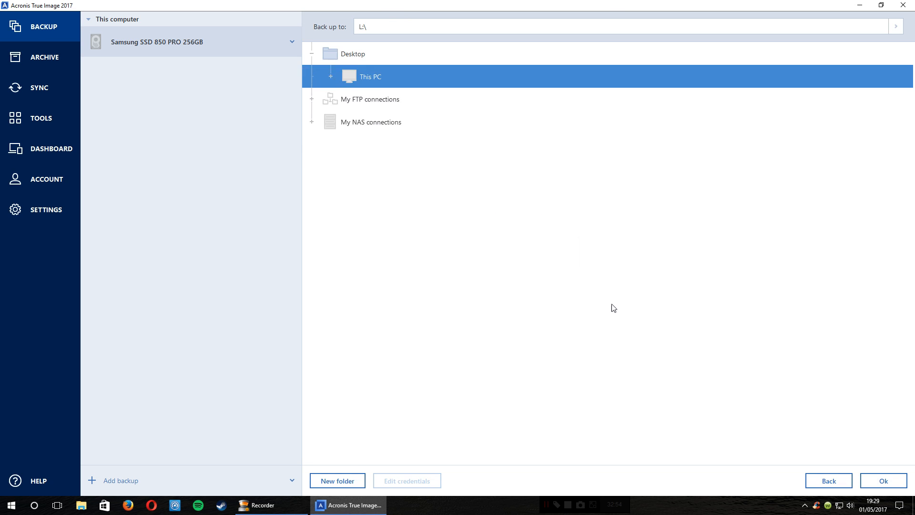
double_click(371, 98)
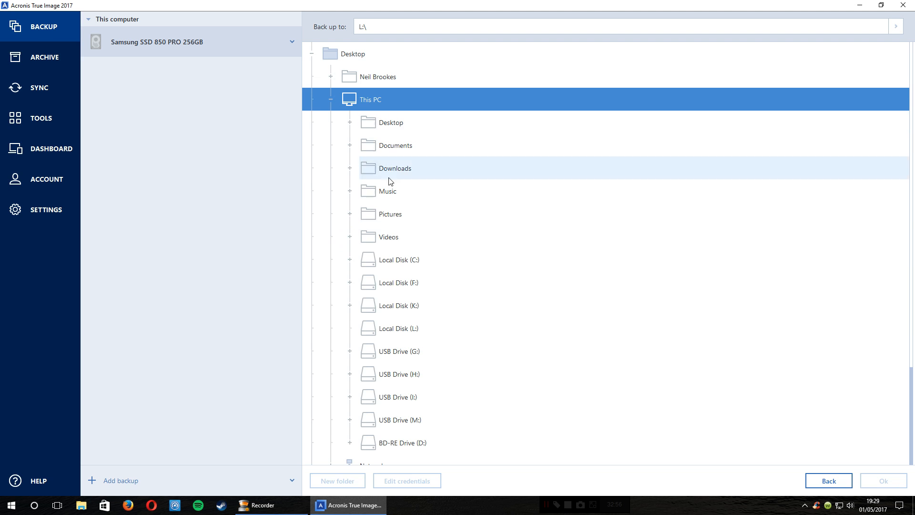
left_click(423, 333)
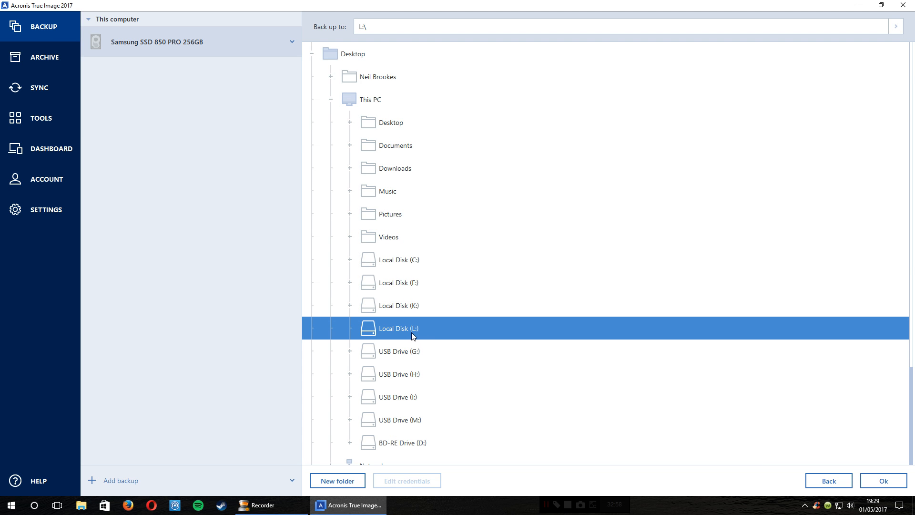
left_click(880, 484)
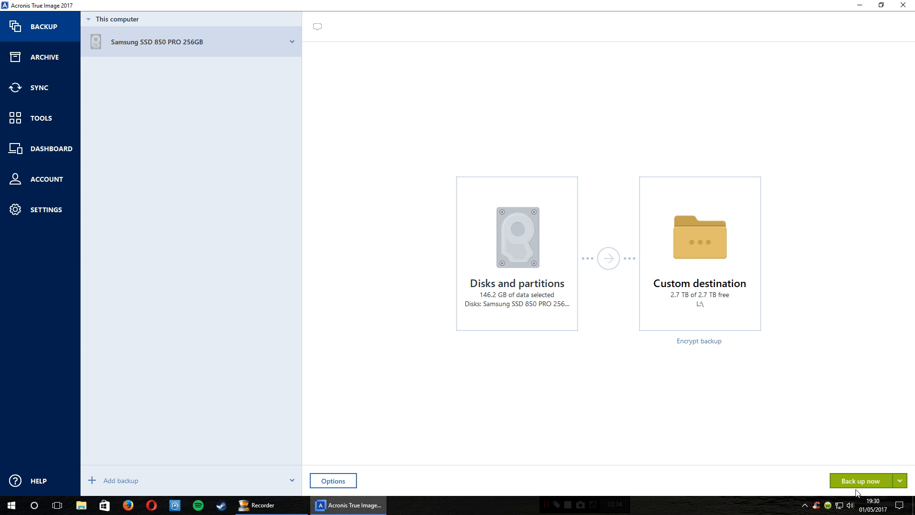
Step: Schedule the disk backup to run weekly on Thursday at 11:30
left_click(335, 481)
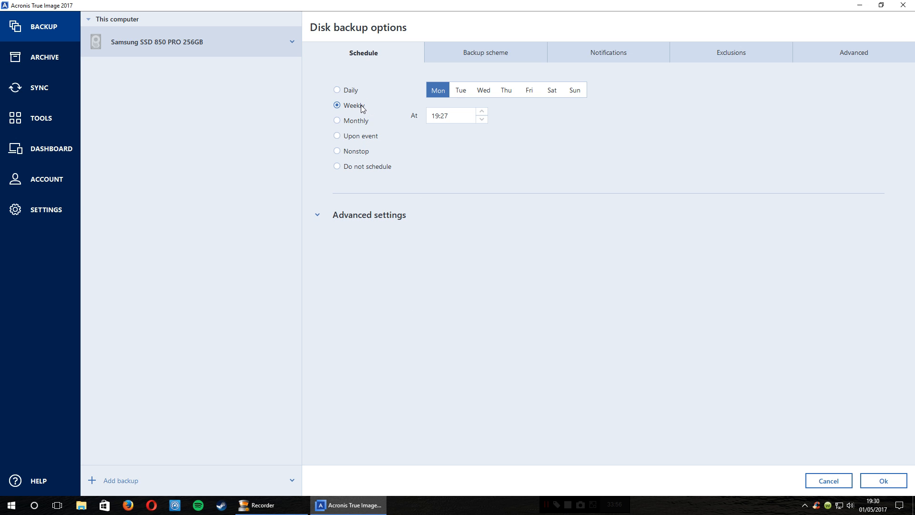
left_click(515, 91)
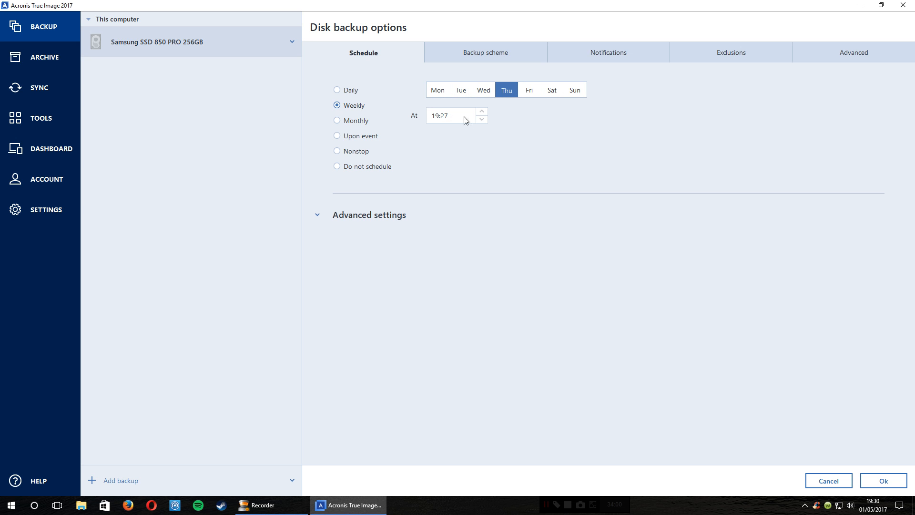
scroll(484, 119, "down", 3)
left_click(465, 115)
left_click(482, 111)
left_click(482, 111)
left_click(483, 112)
left_click(455, 121)
Step: Adjust the system startup delay in minutes in the advanced schedule settings
left_click(361, 210)
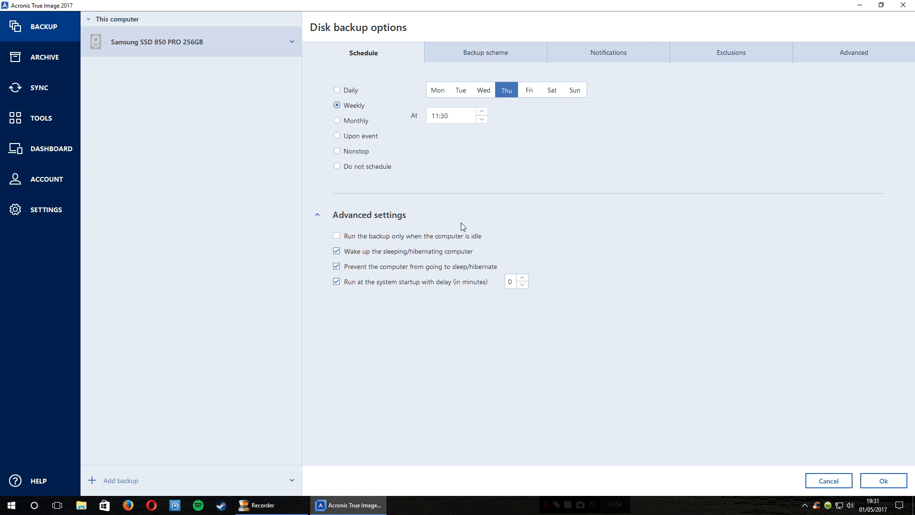
left_click(522, 279)
left_click(522, 278)
left_click(515, 281)
Step: Set the backup scheme to Custom scheme and the backup method to Differential
left_click(512, 59)
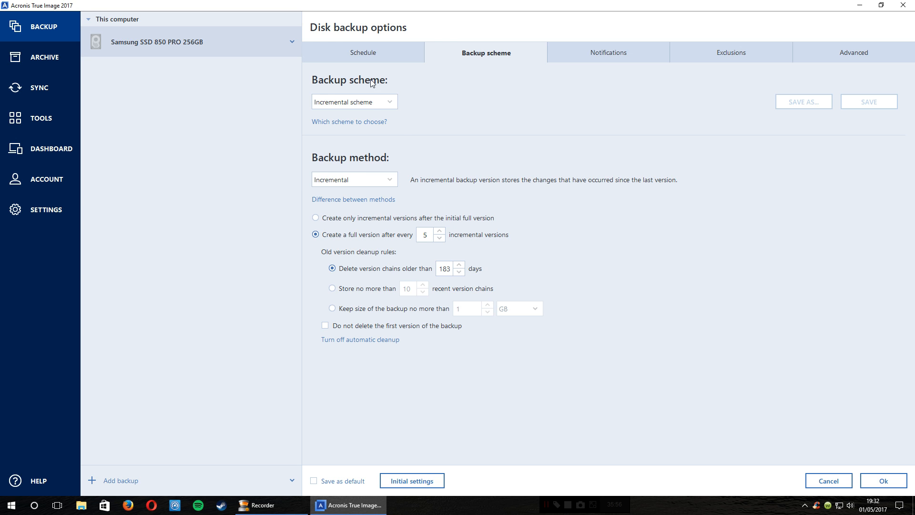
left_click(373, 104)
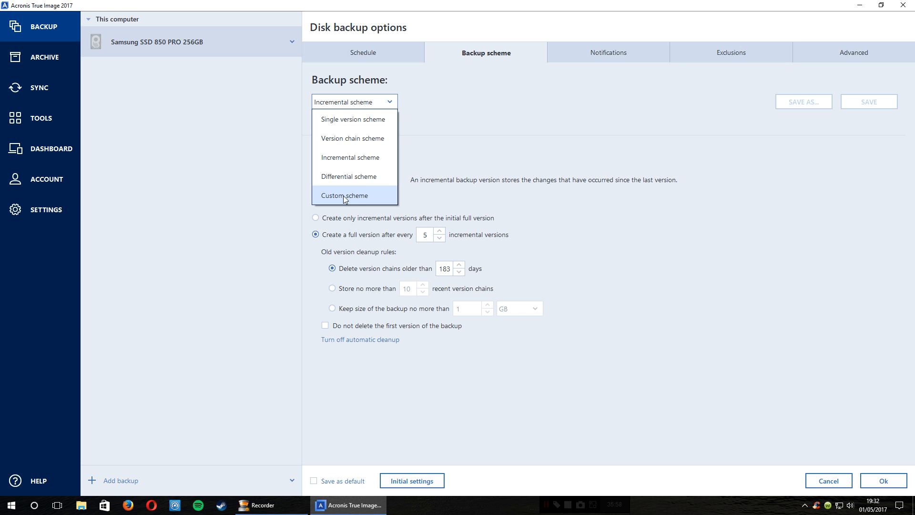
left_click(379, 197)
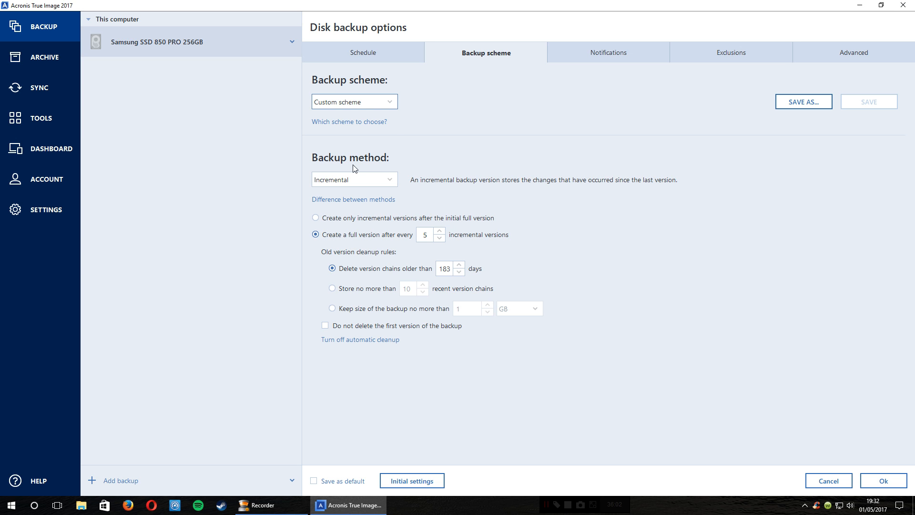
left_click(382, 175)
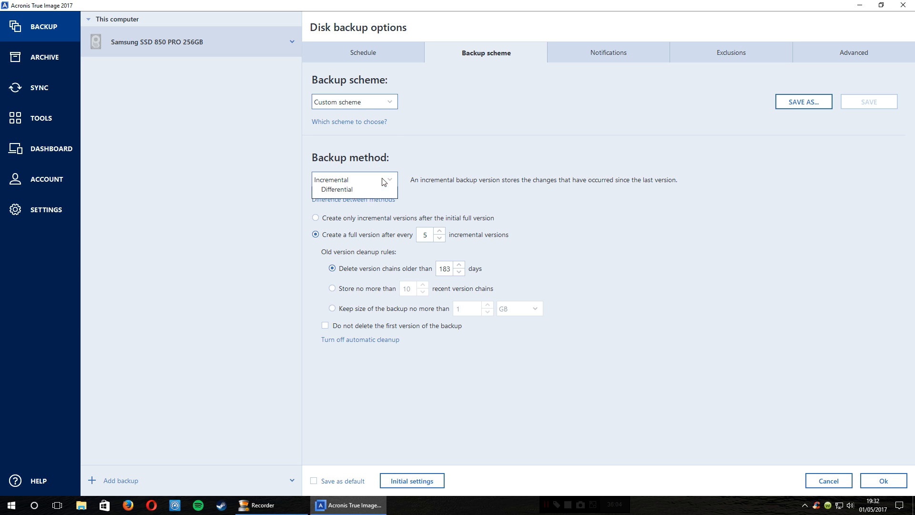
left_click(372, 240)
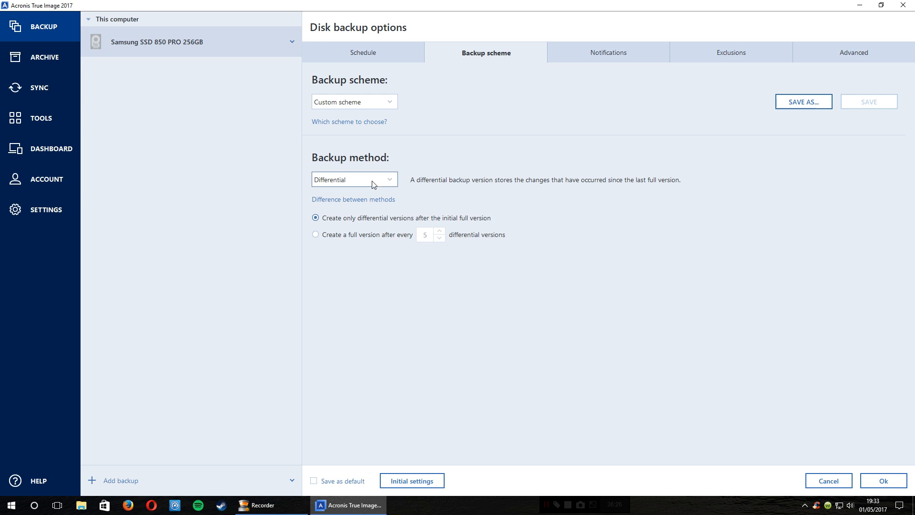
Step: Configure the differential backup to create a full version after every 3 differential versions
left_click(372, 237)
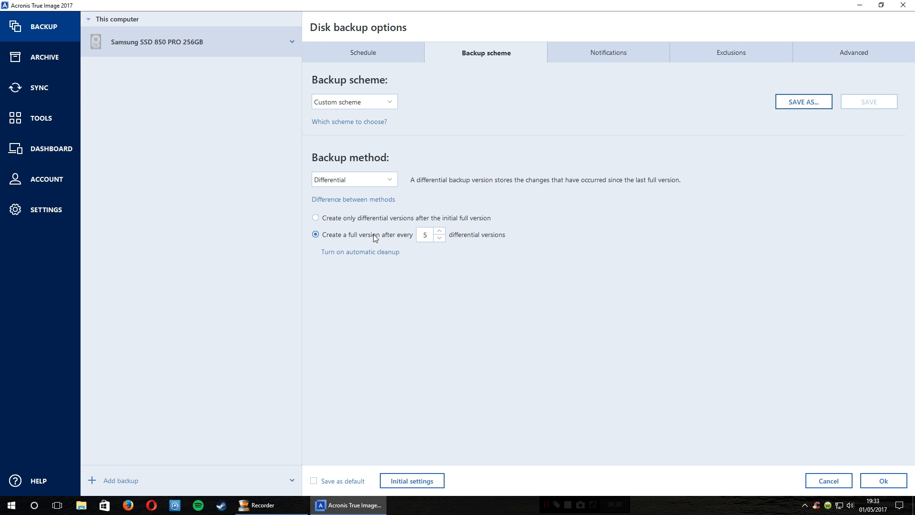
left_click(439, 237)
left_click(439, 238)
left_click(430, 236)
Step: Turn on automatic cleanup storing no more than 2 recent version chains, protect the first backup version, and save the settings as default
left_click(355, 253)
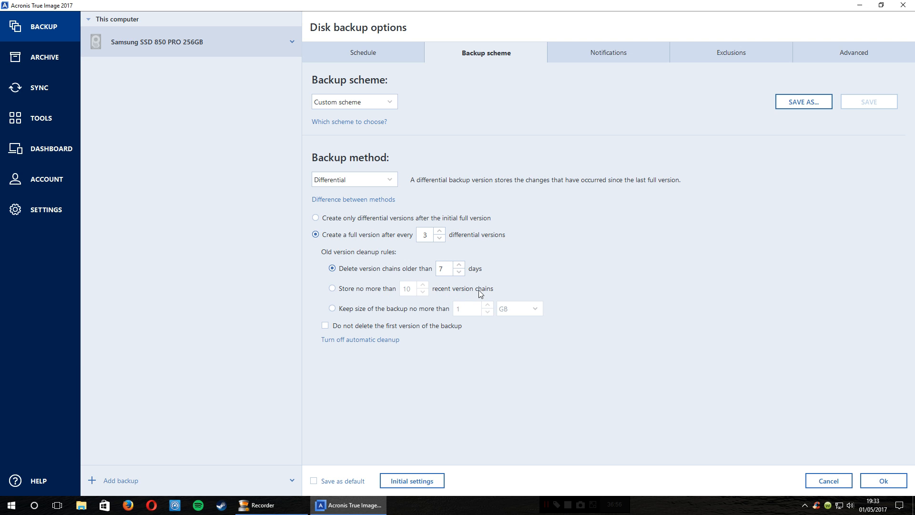
left_click(372, 289)
left_click(315, 481)
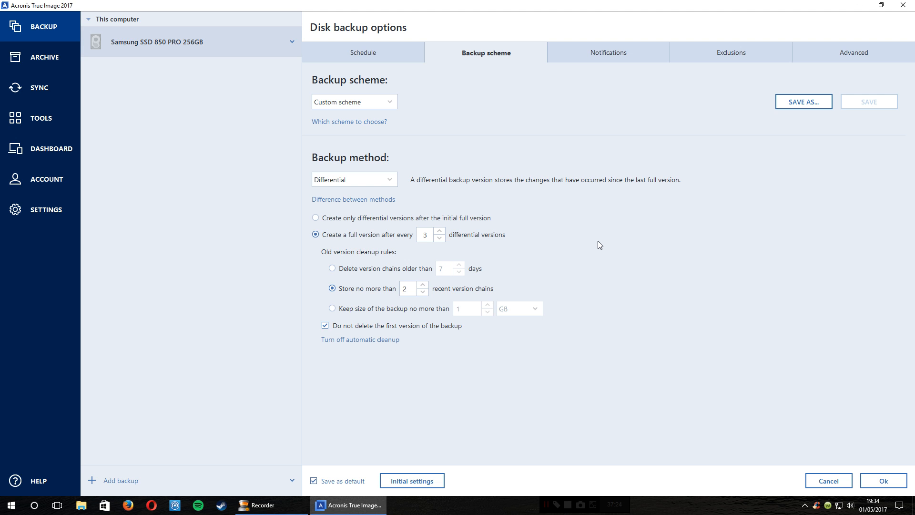
Step: Review the notification settings and the file exclusion criteria of the disk backup
left_click(642, 48)
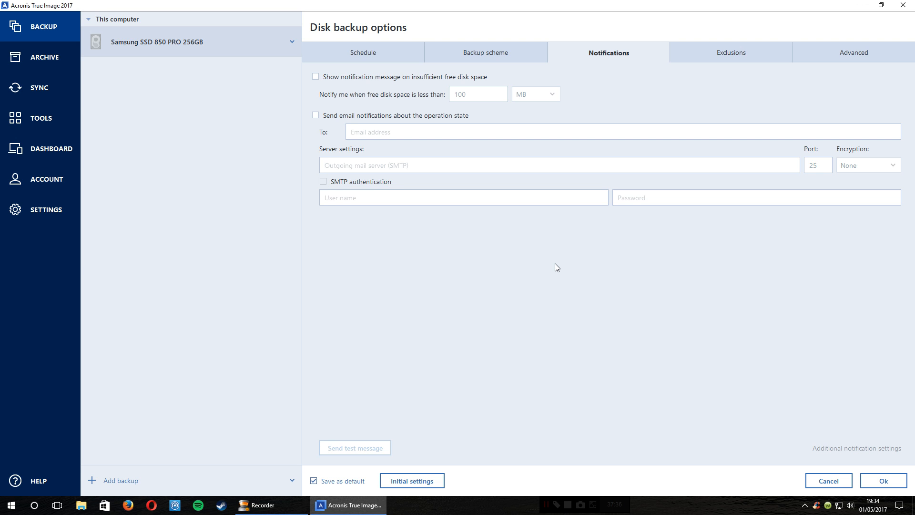
left_click(742, 49)
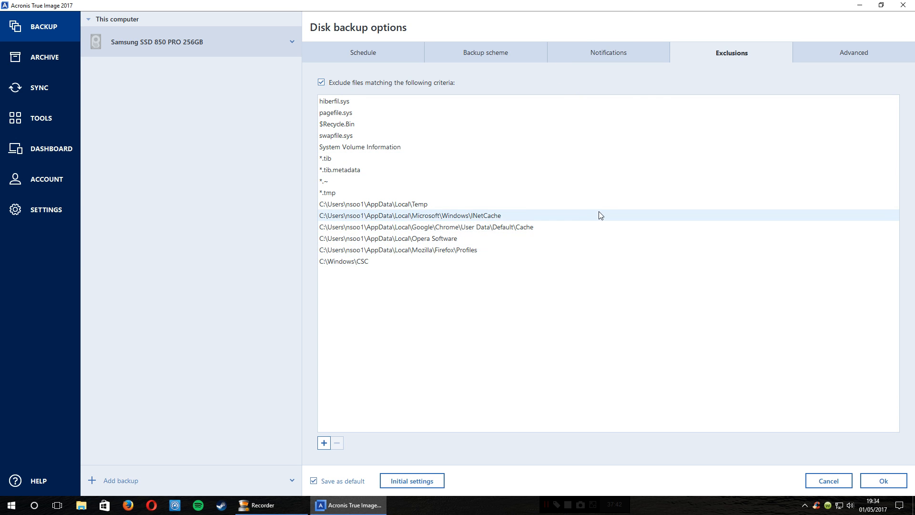
Step: Examine the advanced options for image creation mode, backup protection and pre/post commands
left_click(868, 54)
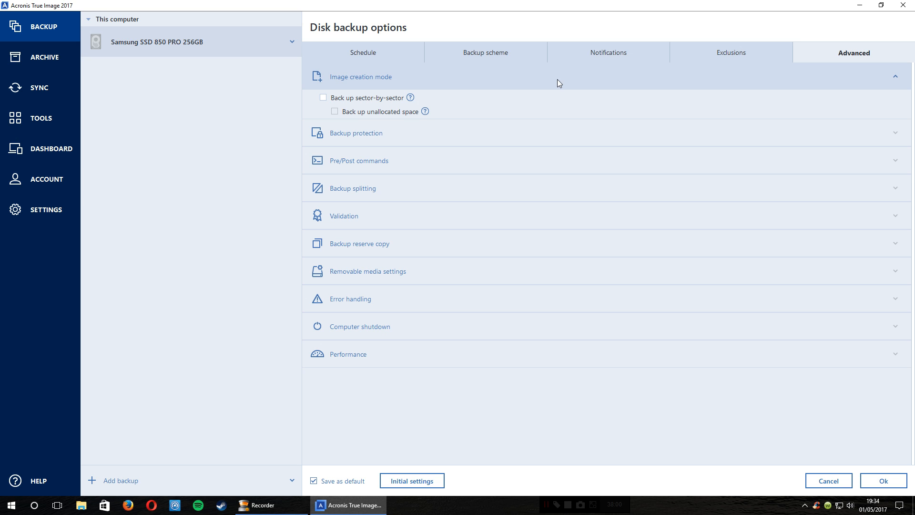
left_click(557, 81)
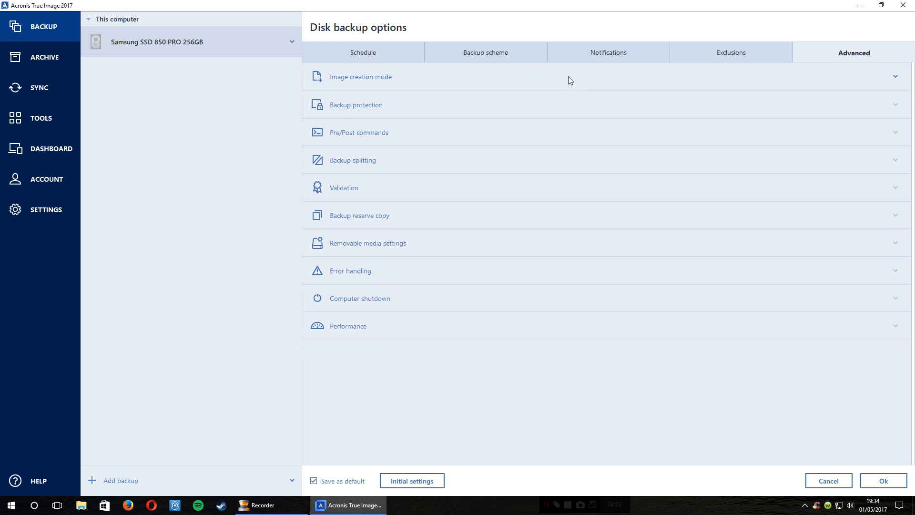
left_click(542, 101)
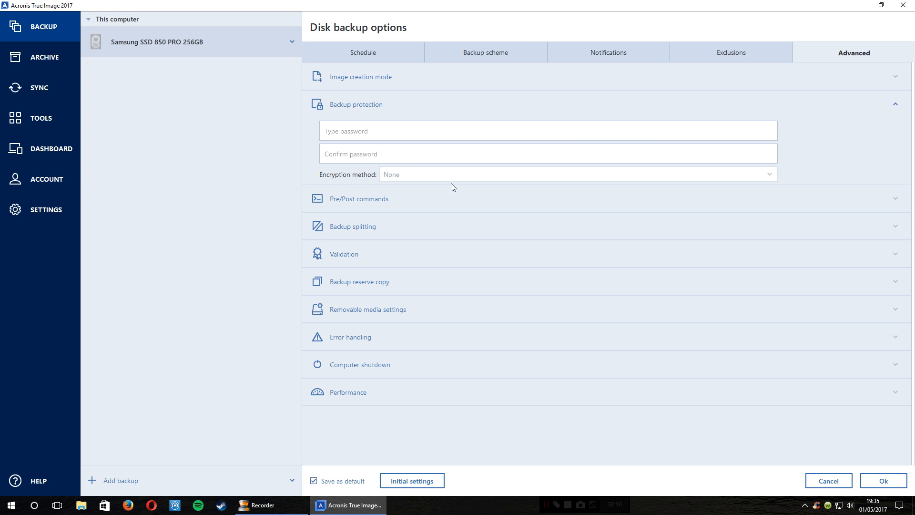
left_click(521, 101)
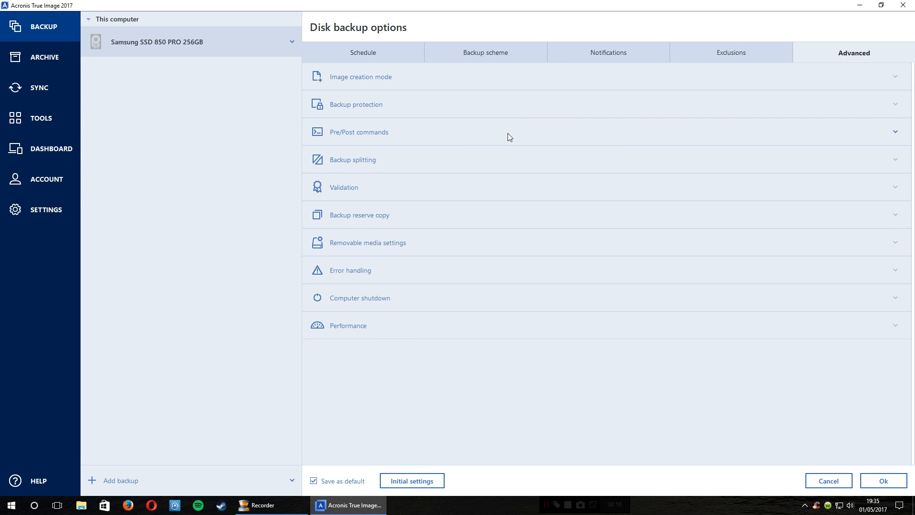
left_click(509, 136)
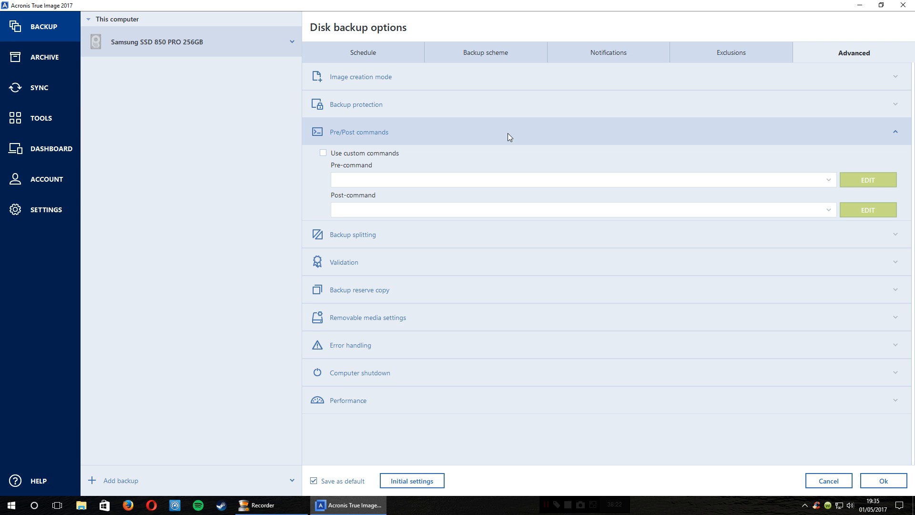
left_click(508, 133)
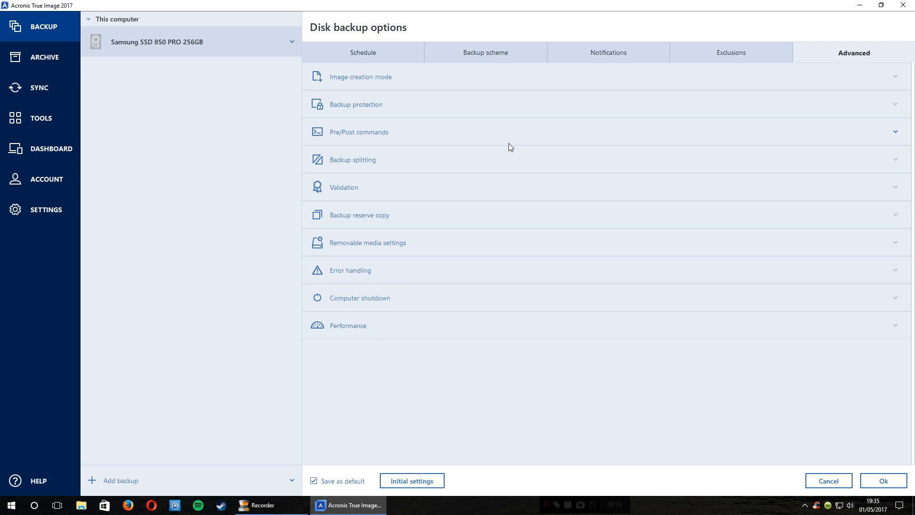
Step: Look through the available backup splitting sizes, keeping the Automatic option
left_click(509, 159)
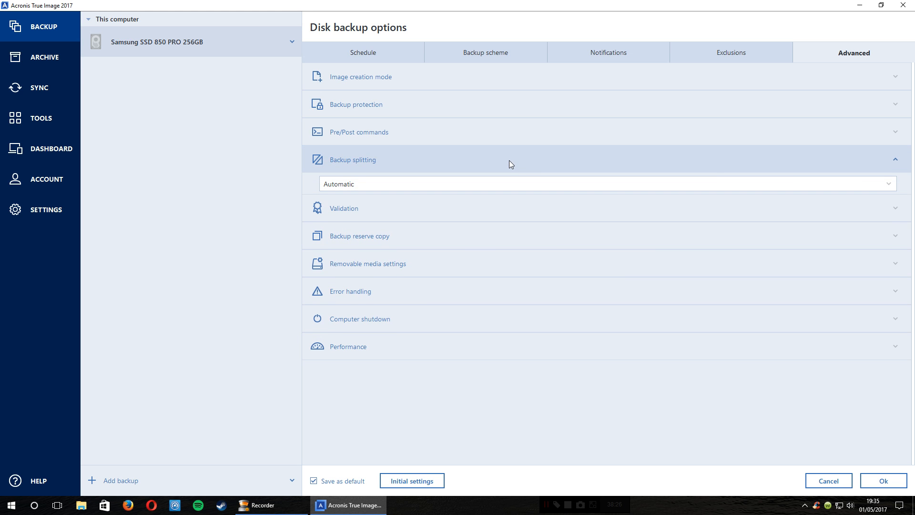
left_click(889, 185)
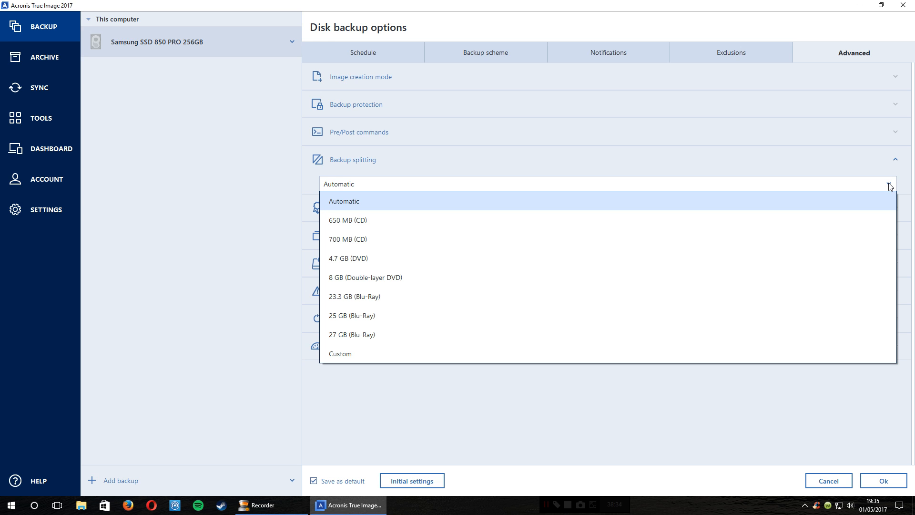
left_click(890, 185)
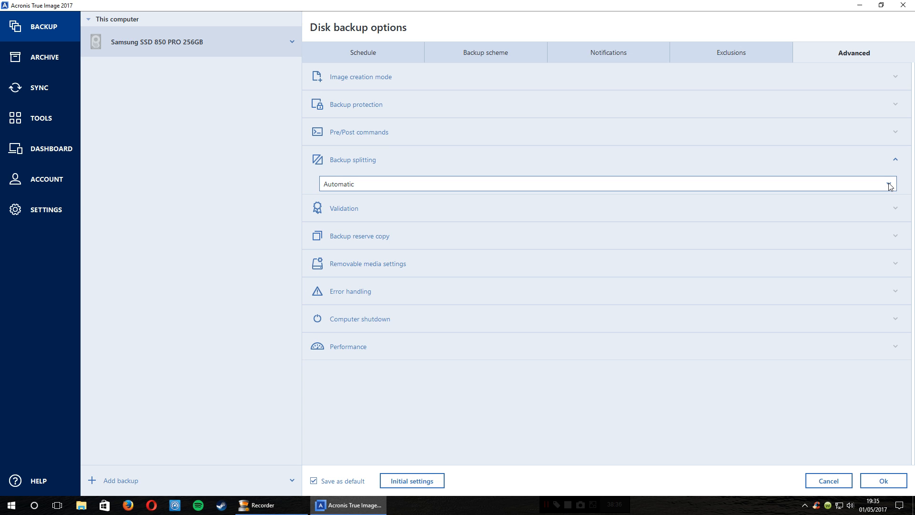
left_click(882, 158)
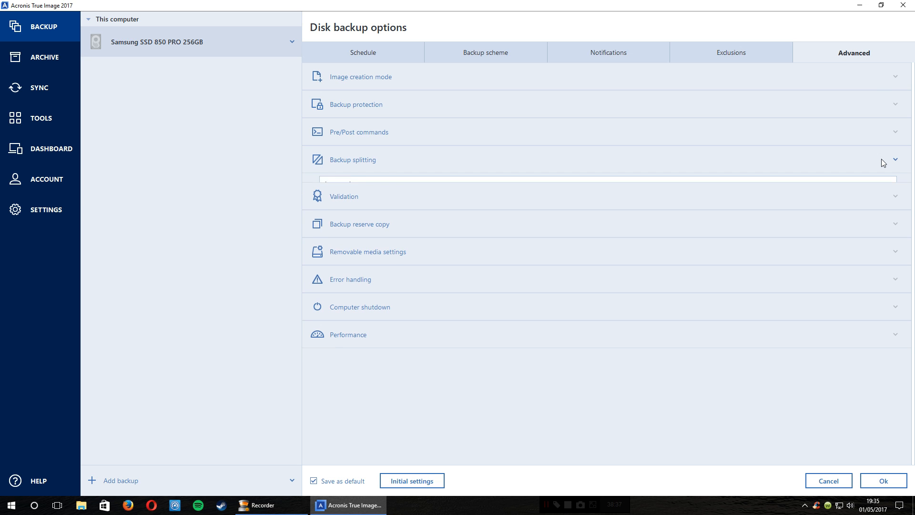
Step: Enable validation of the backup when it is created in the advanced options
left_click(859, 198)
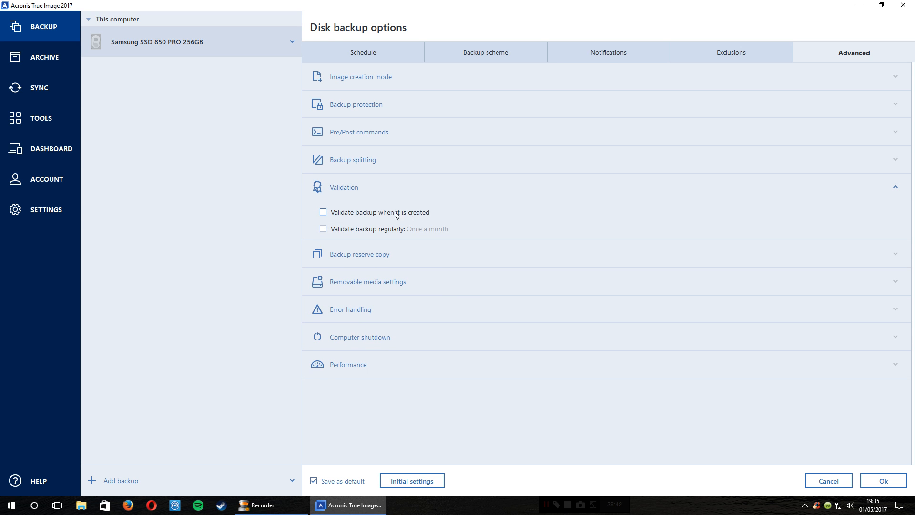
left_click(324, 212)
left_click(562, 191)
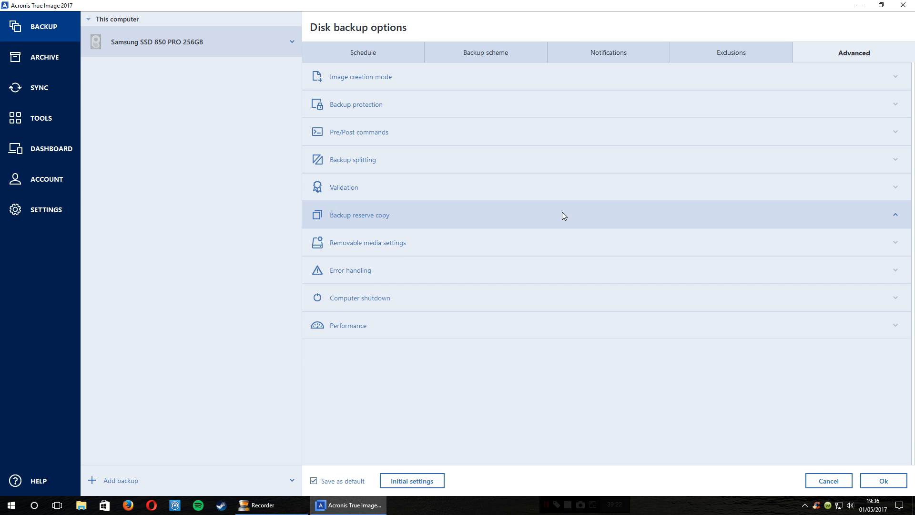
Step: Examine the backup reserve copy options and the removable media settings
left_click(563, 211)
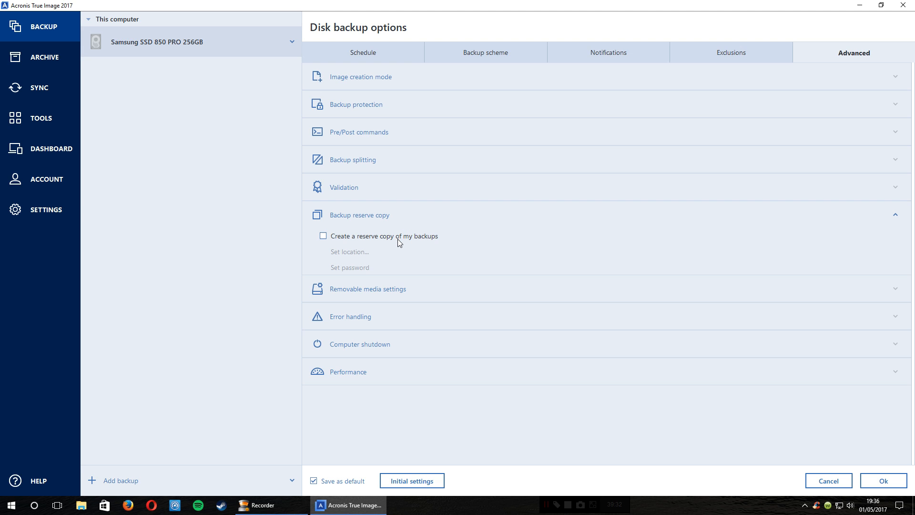
left_click(416, 217)
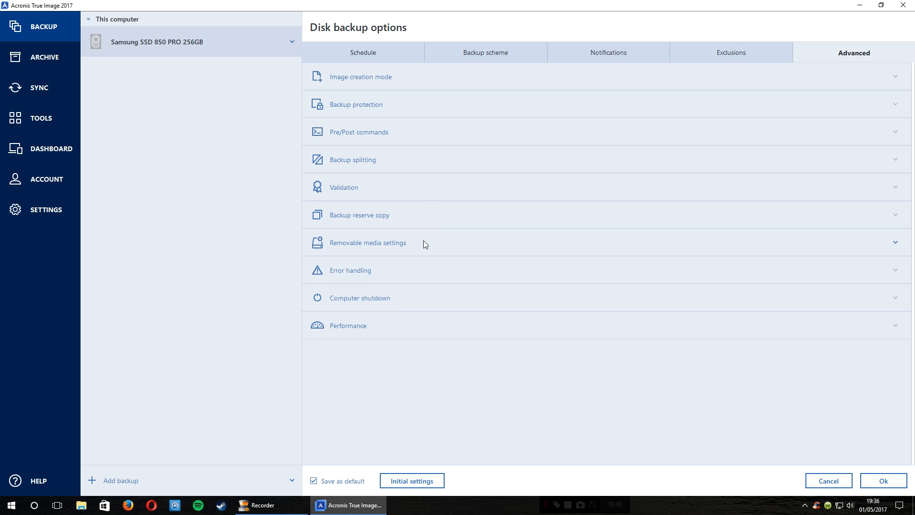
left_click(424, 241)
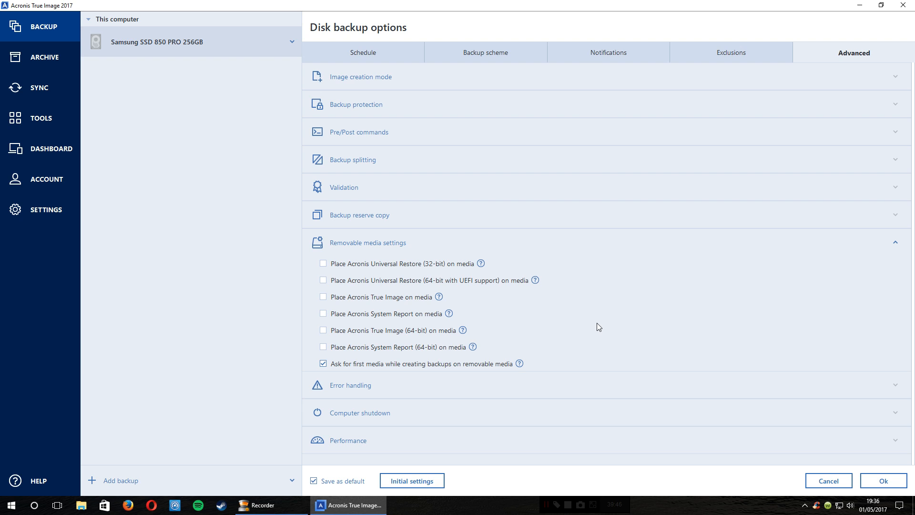
left_click(607, 242)
left_click(607, 220)
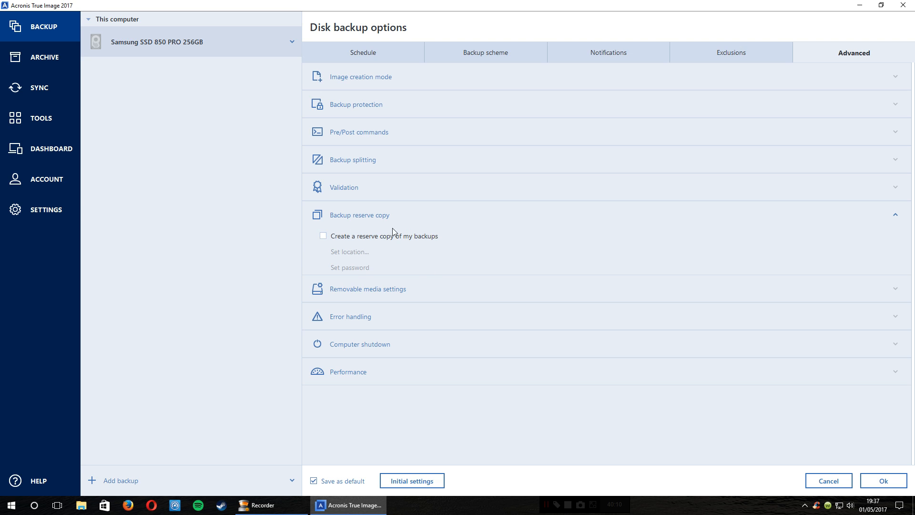
left_click(430, 219)
Step: Examine the error handling, computer shutdown and performance settings of the backup
left_click(427, 266)
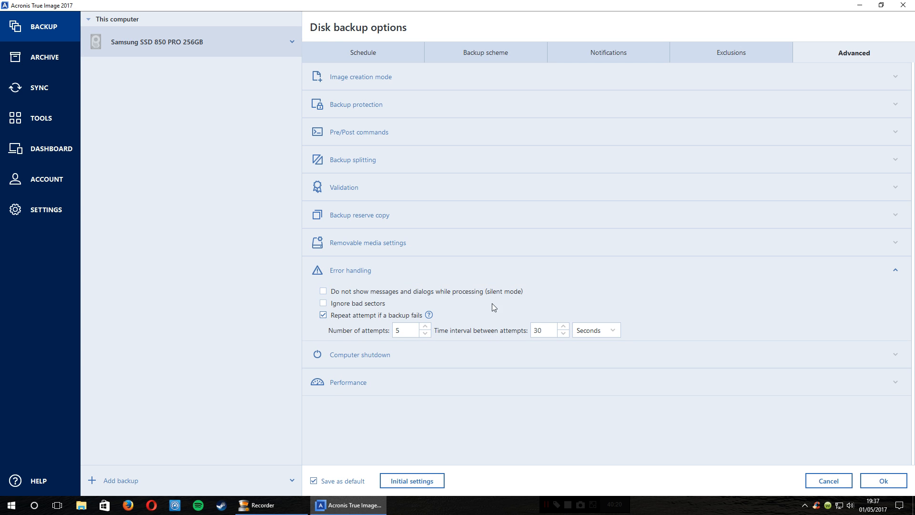
left_click(494, 272)
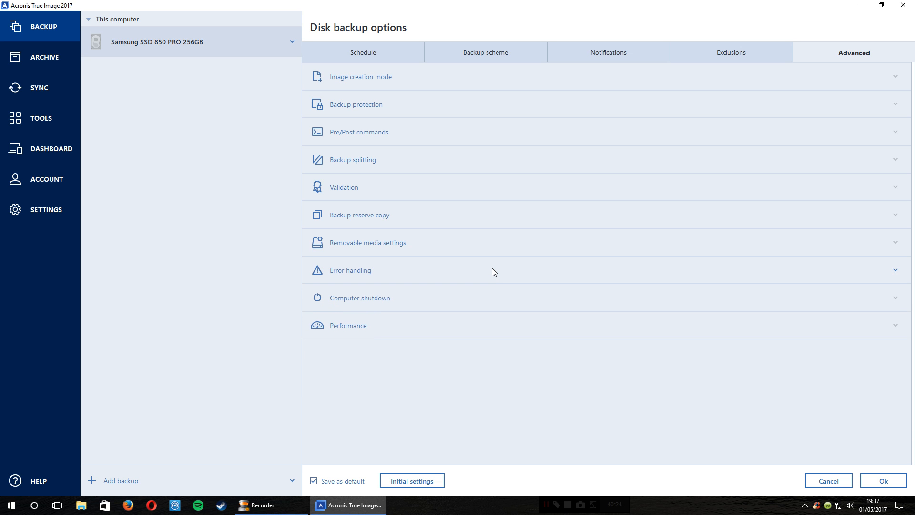
left_click(493, 299)
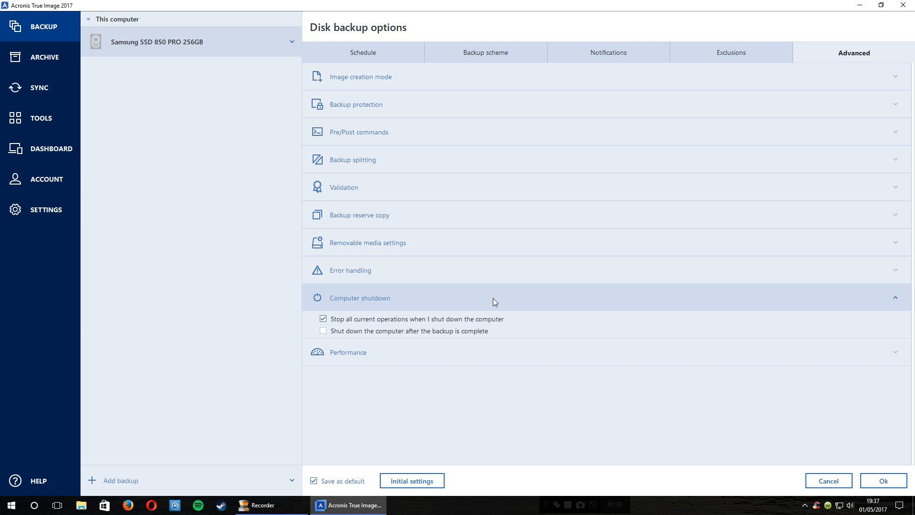
left_click(493, 299)
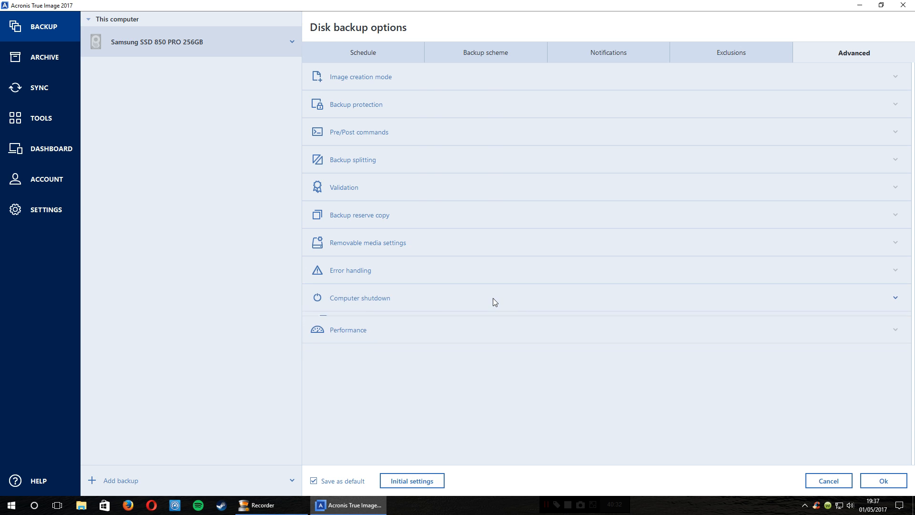
left_click(496, 320)
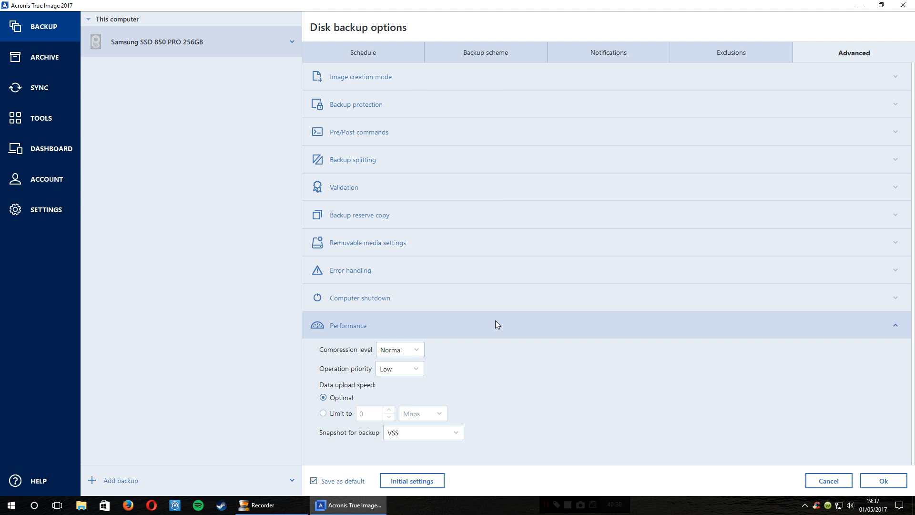
left_click(495, 320)
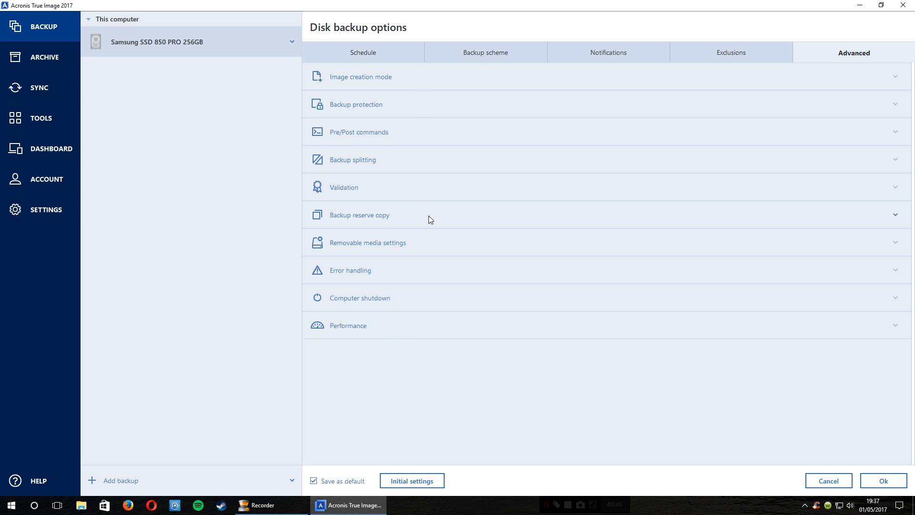
Step: Recheck the advanced reserve copy, validation and backup splitting settings
left_click(426, 242)
left_click(426, 243)
left_click(419, 215)
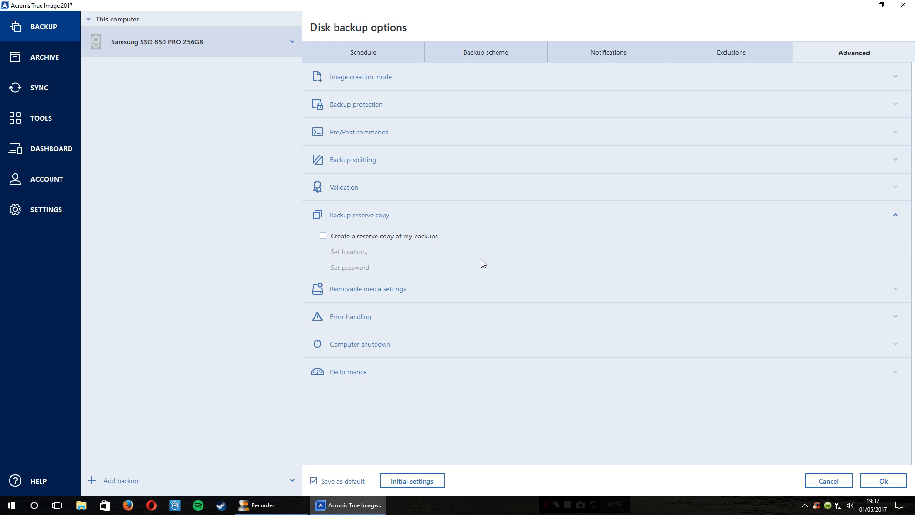
left_click(440, 218)
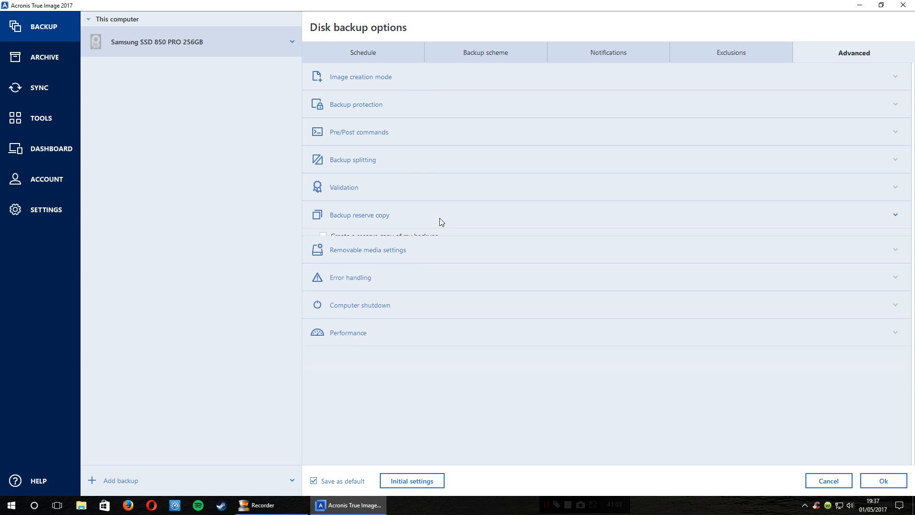
left_click(440, 191)
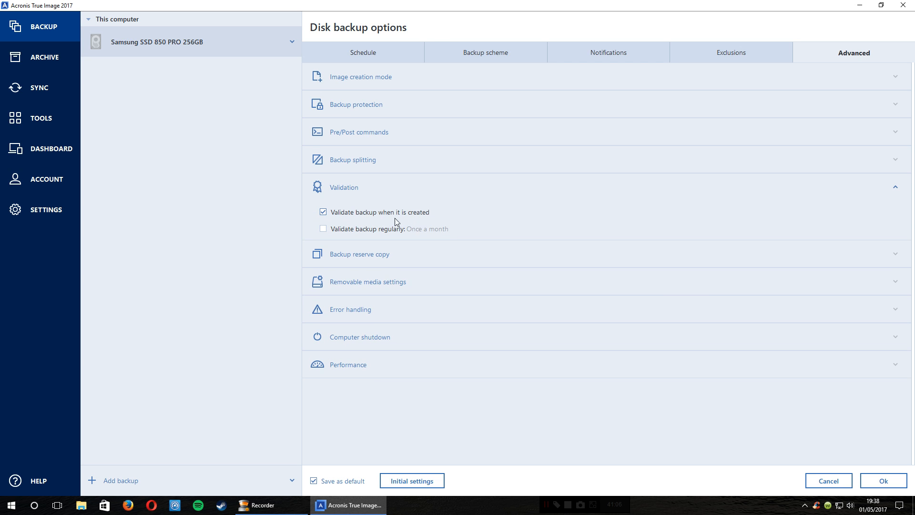
left_click(404, 188)
left_click(405, 159)
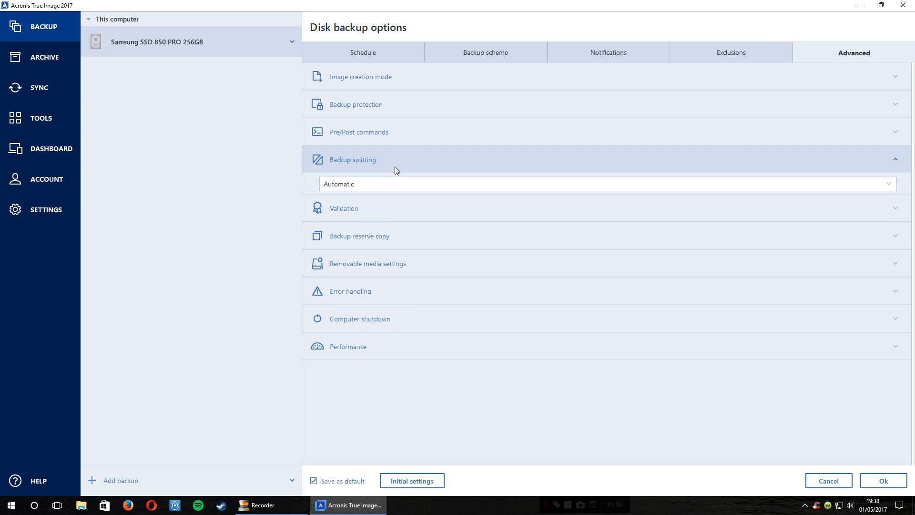
left_click(395, 161)
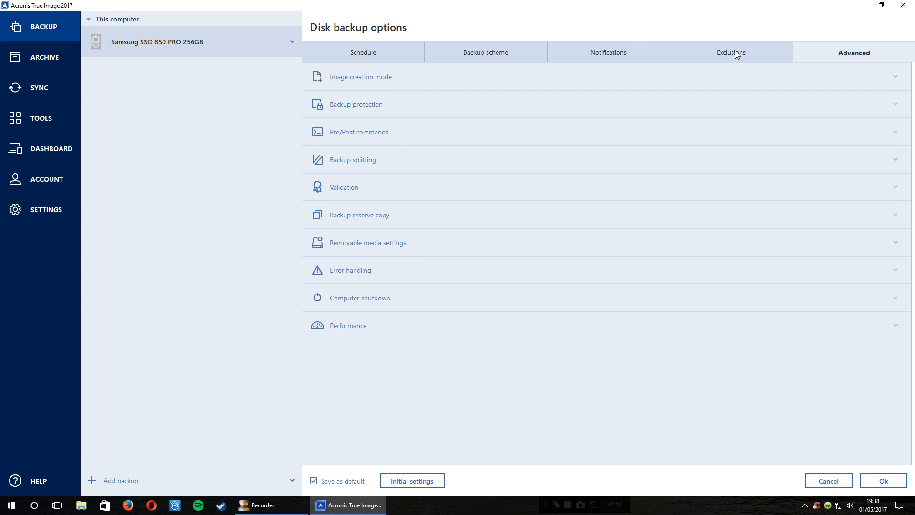
Step: Recheck the exclusions, notifications, schedule and backup scheme, and confirm the disk backup options
left_click(682, 61)
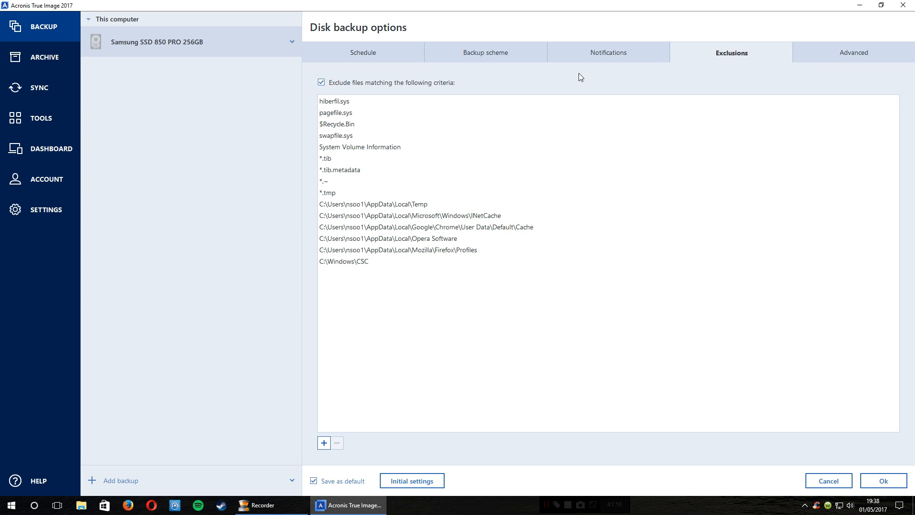
left_click(588, 55)
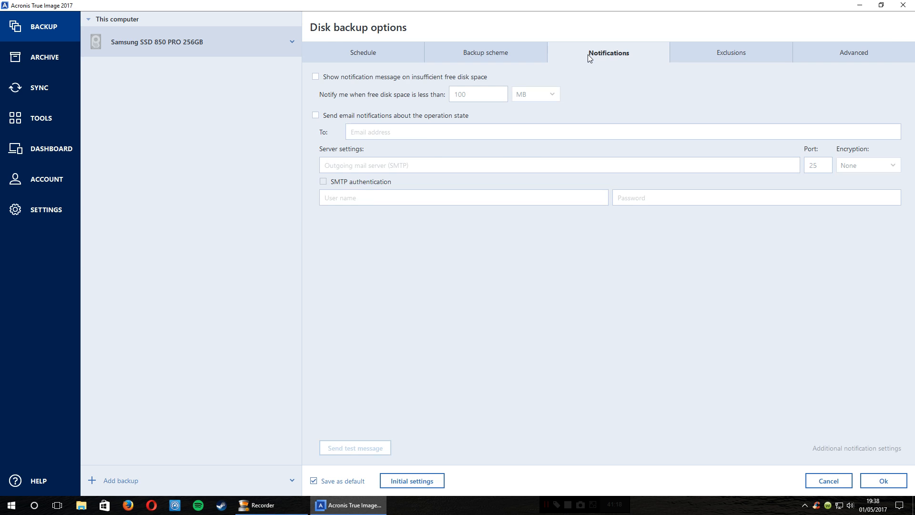
left_click(376, 48)
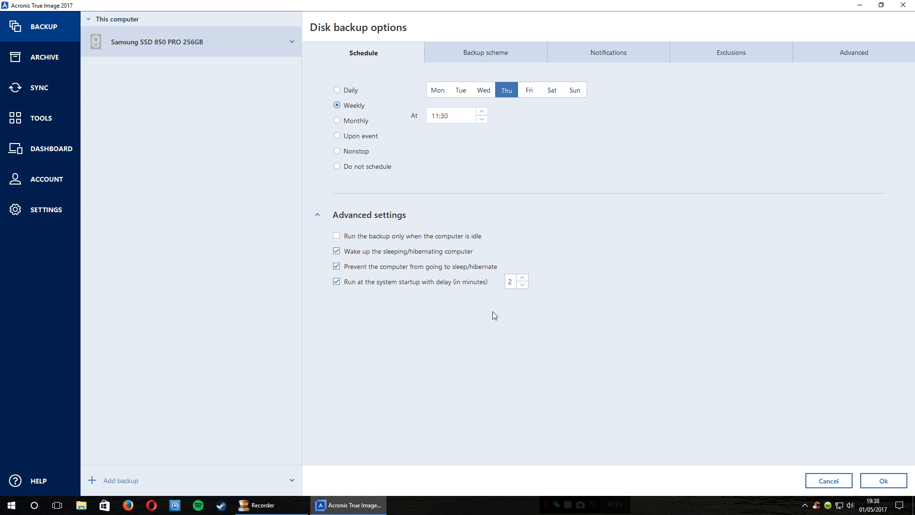
left_click(500, 48)
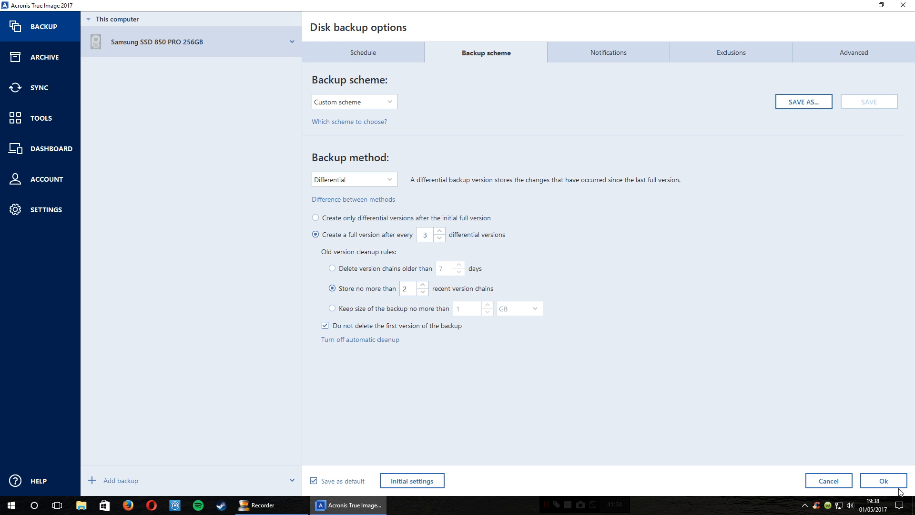
left_click(884, 481)
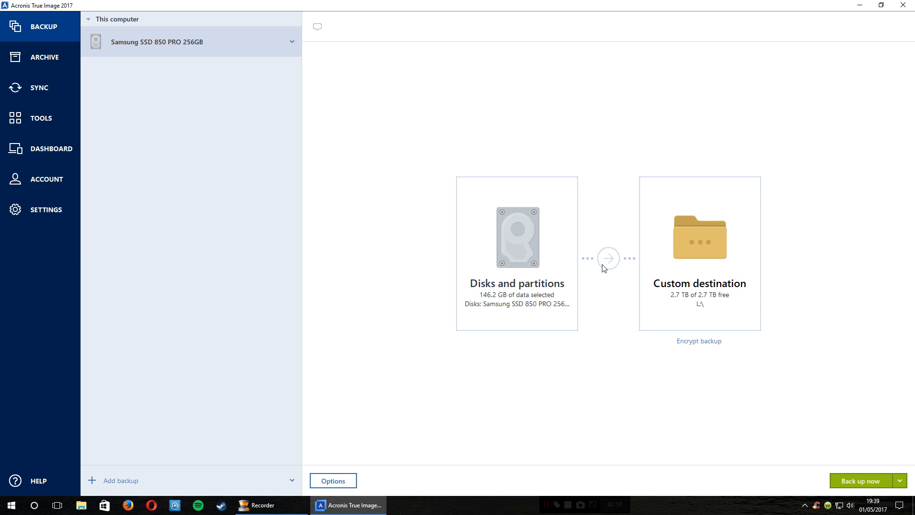
Step: Examine the actions available for the Samsung SSD 850 PRO 256GB backup, and minimize the program window
left_click(292, 44)
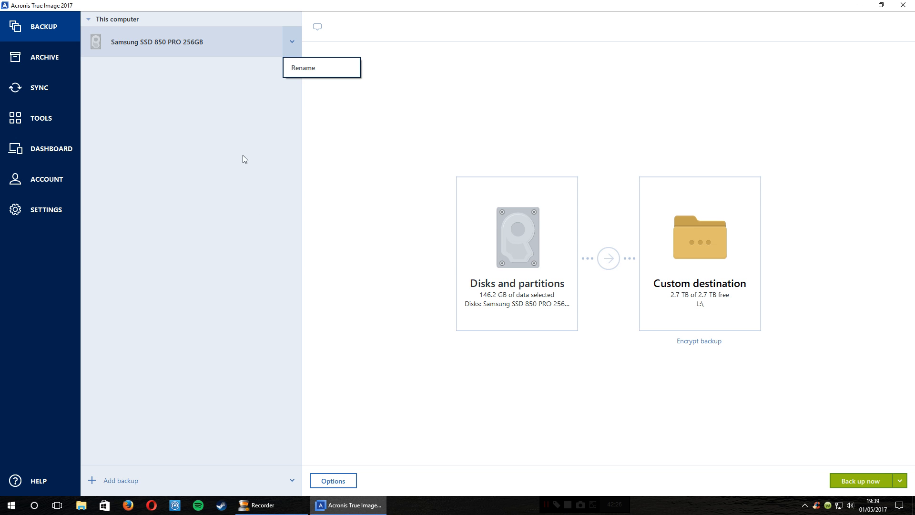
left_click(246, 183)
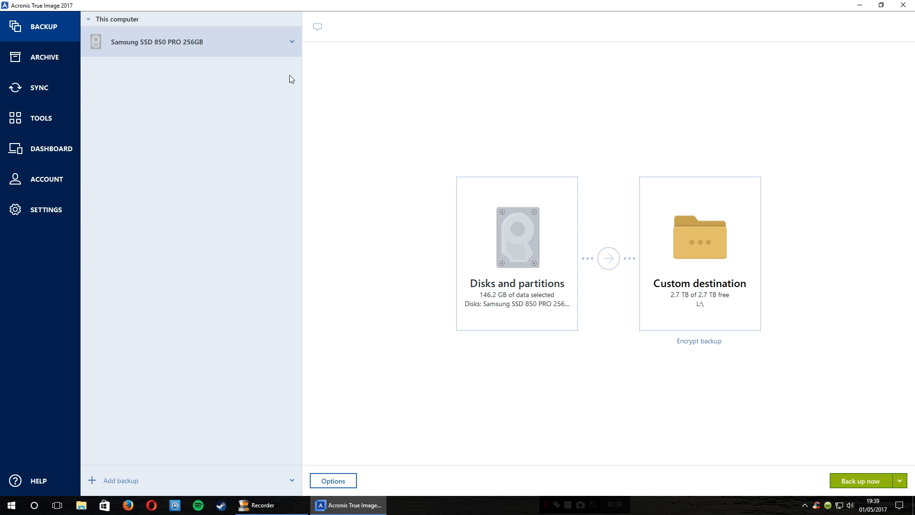
left_click(293, 45)
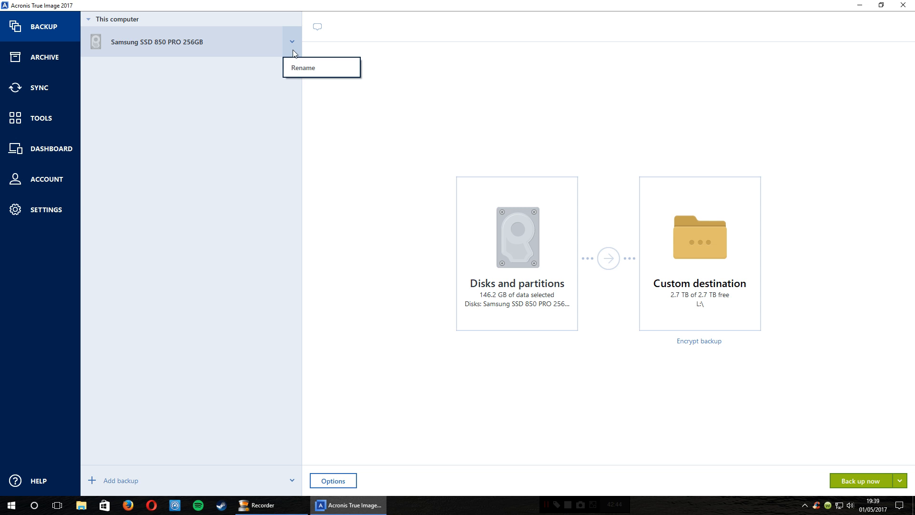
left_click(259, 215)
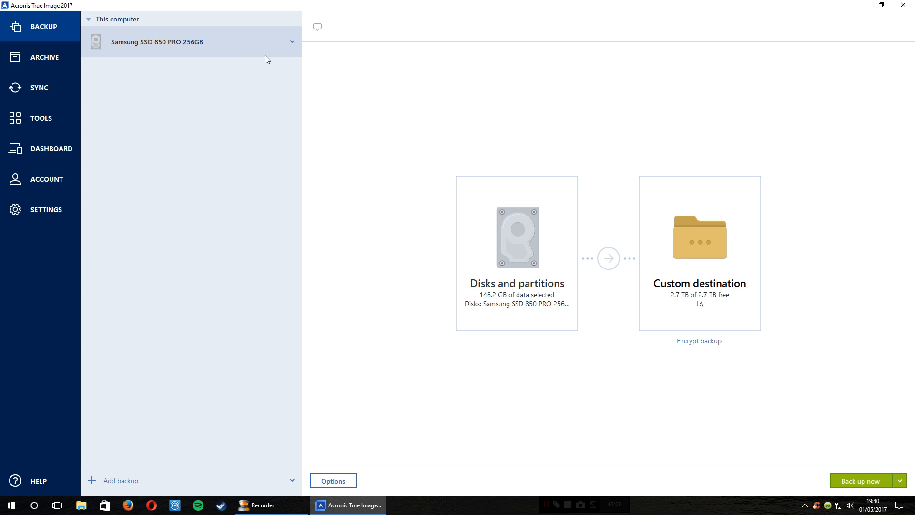
left_click(292, 45)
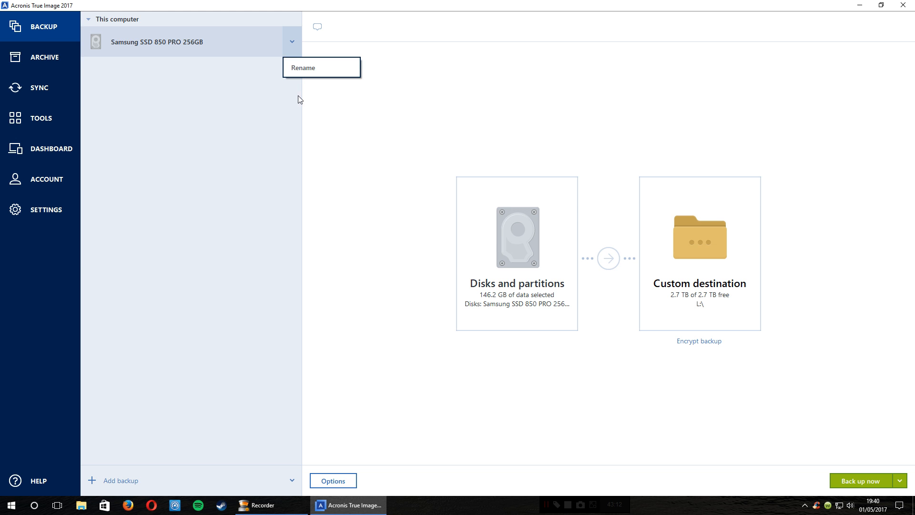
left_click(290, 219)
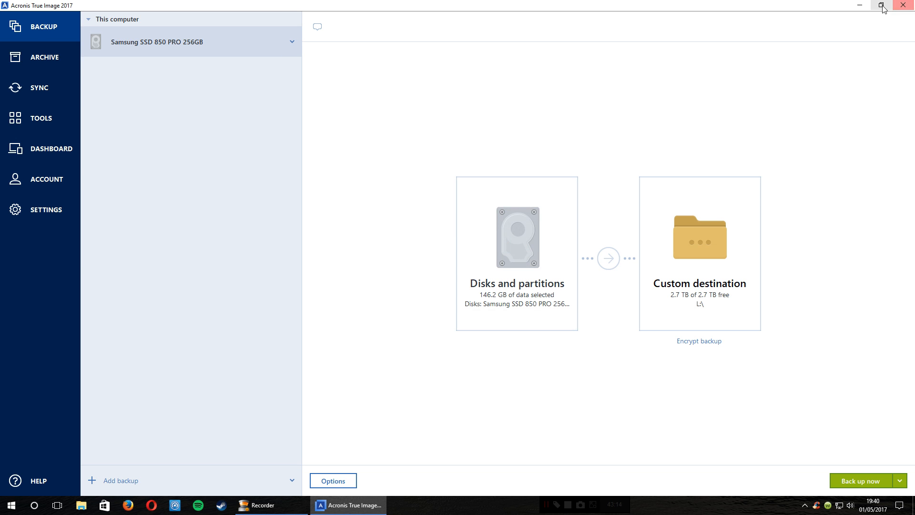
left_click(860, 5)
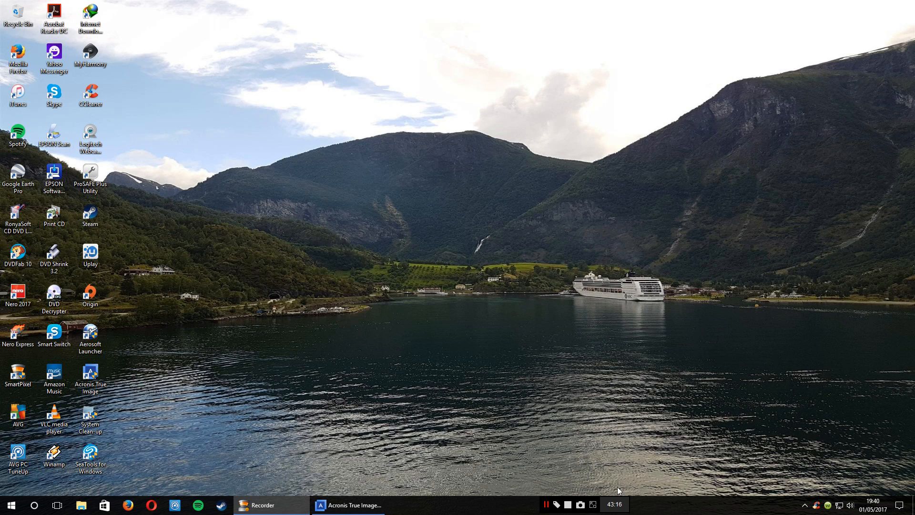